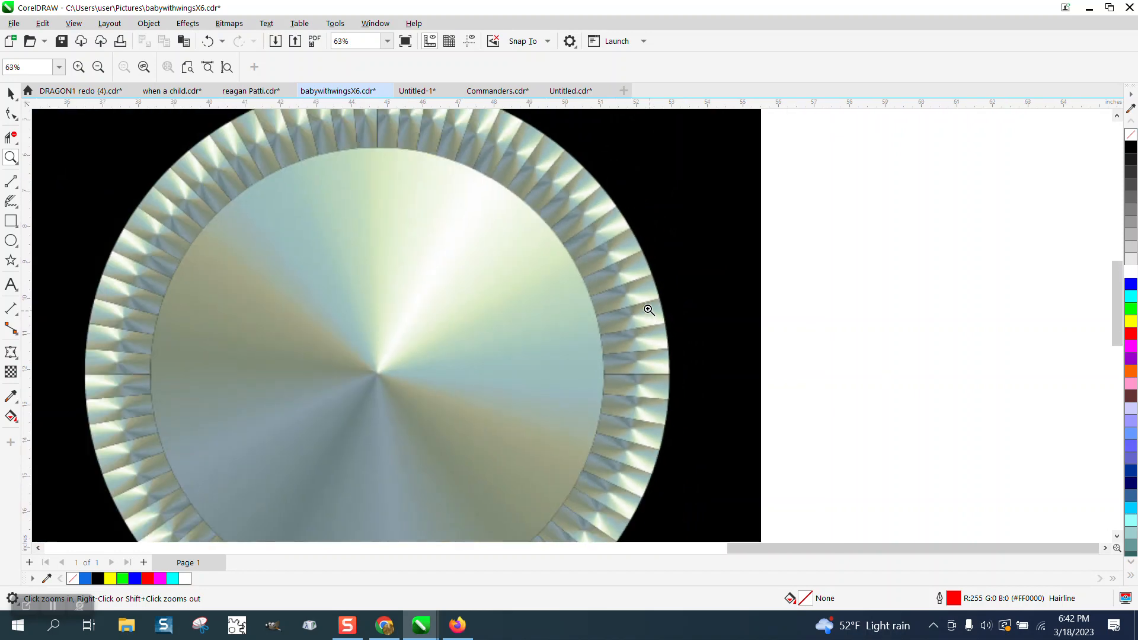
- Examine the radial ring segments, their shading and the inner disc of the reference medallion up close
right_click(550, 196)
left_click_drag(405, 125, 523, 185)
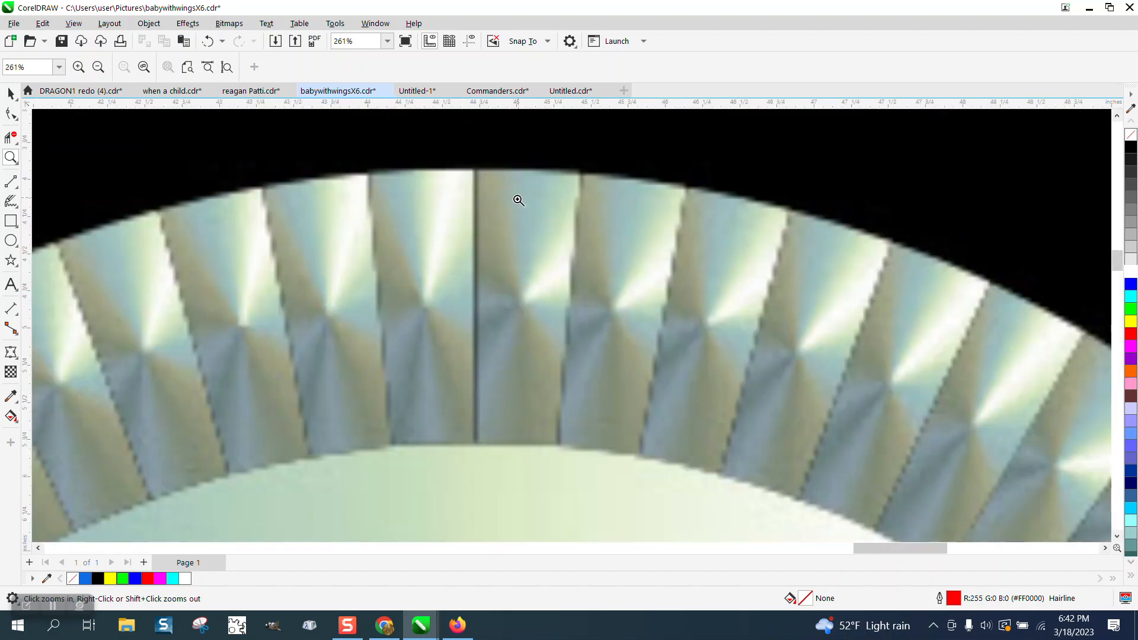
right_click(496, 221)
right_click(497, 218)
right_click(497, 215)
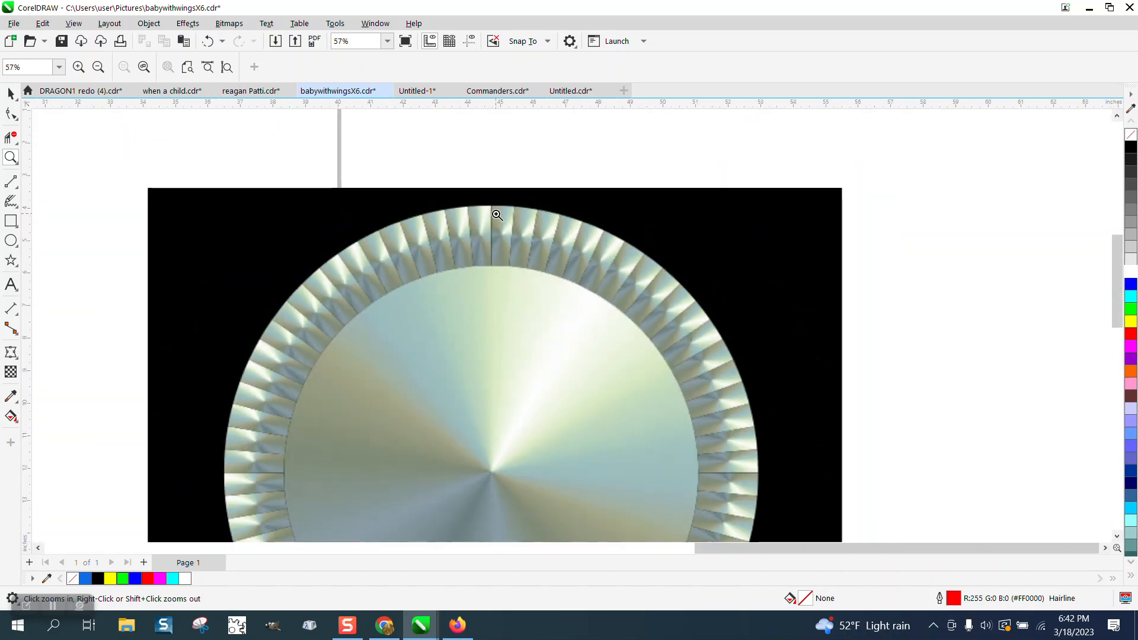
right_click(497, 214)
right_click(496, 214)
left_click_drag(376, 313, 439, 333)
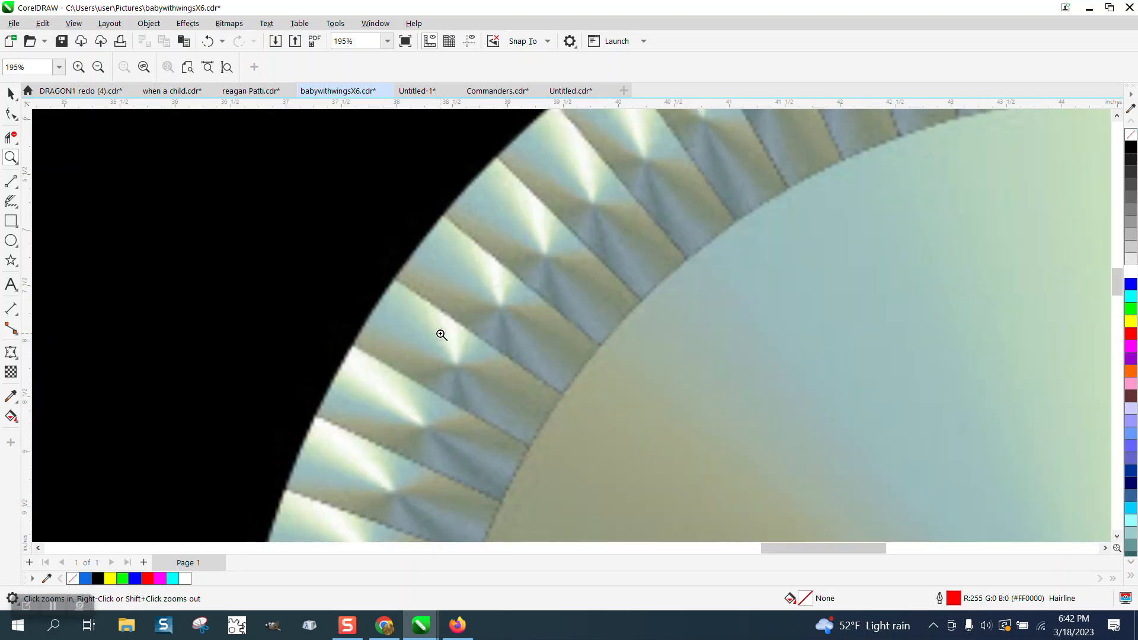
right_click(423, 301)
right_click(419, 292)
left_click_drag(759, 298, 822, 375)
right_click(568, 264)
right_click(565, 251)
right_click(566, 251)
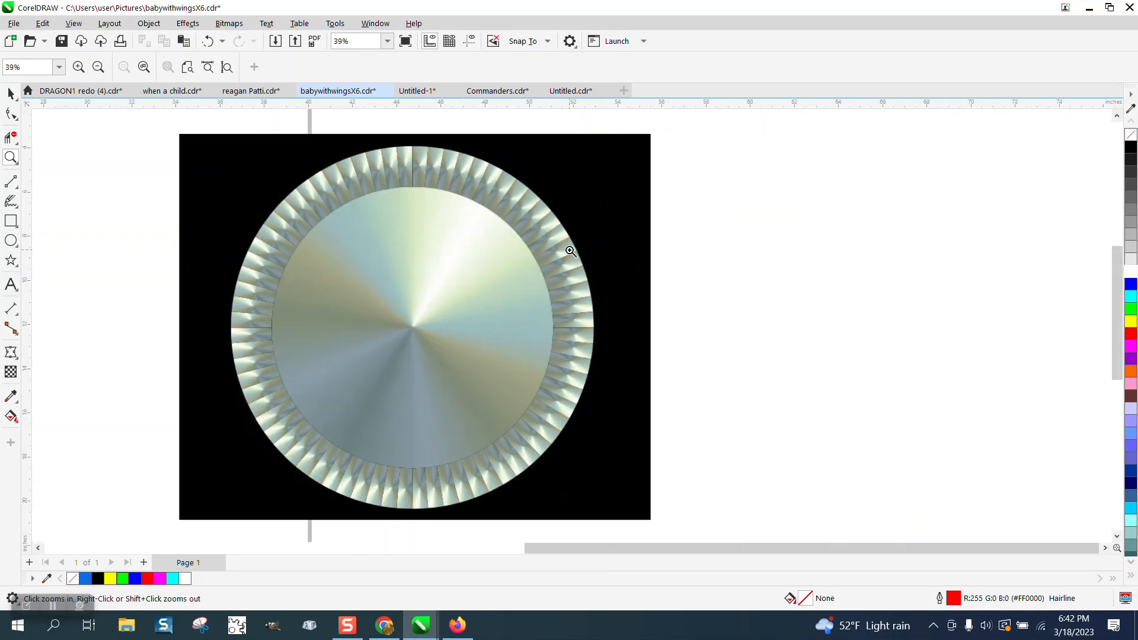
left_click_drag(403, 143, 452, 192)
right_click(489, 209)
right_click(524, 216)
right_click(531, 223)
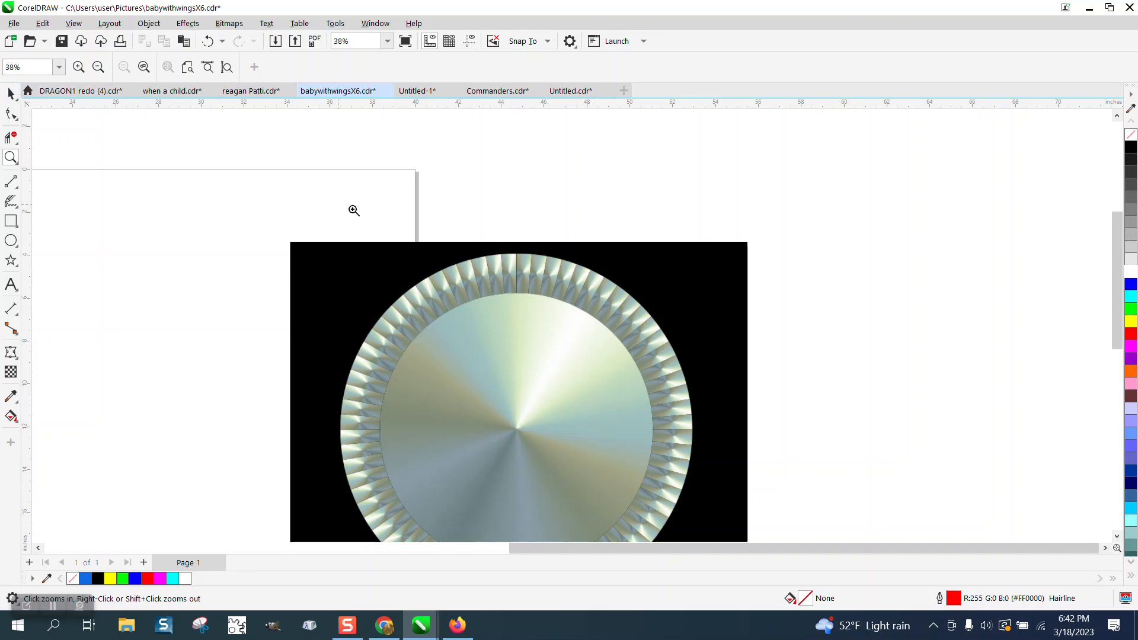
- Draw a circle about 21.15 inches across, centre it on the page, and add a concentric inner copy about 17.21 inches across
right_click(630, 285)
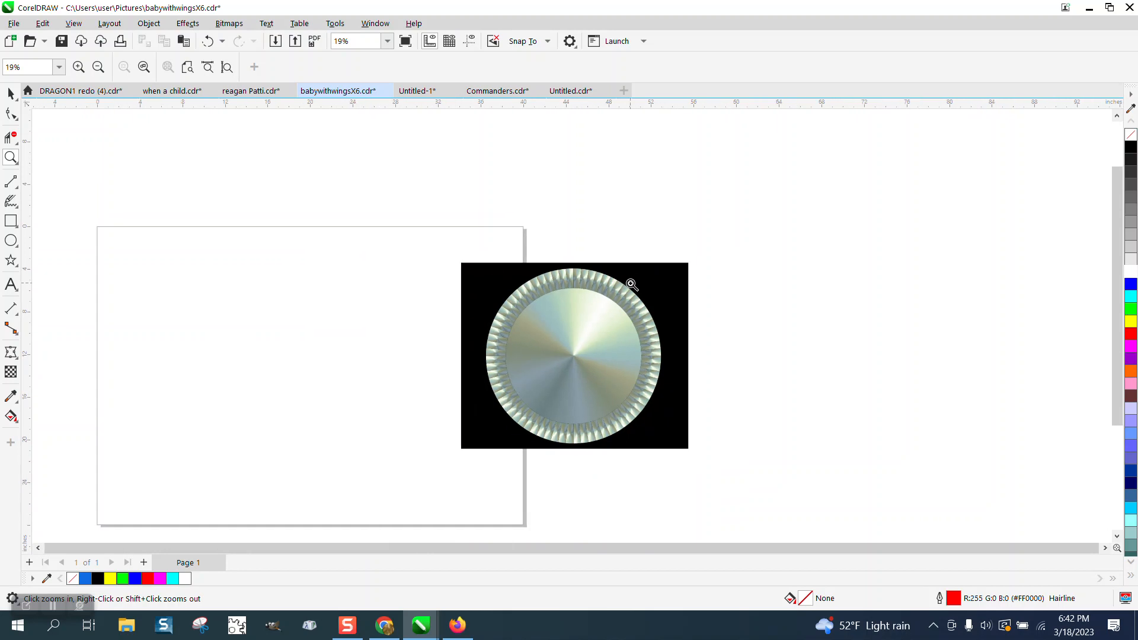
left_click(10, 240)
left_click_drag(393, 272, 169, 495)
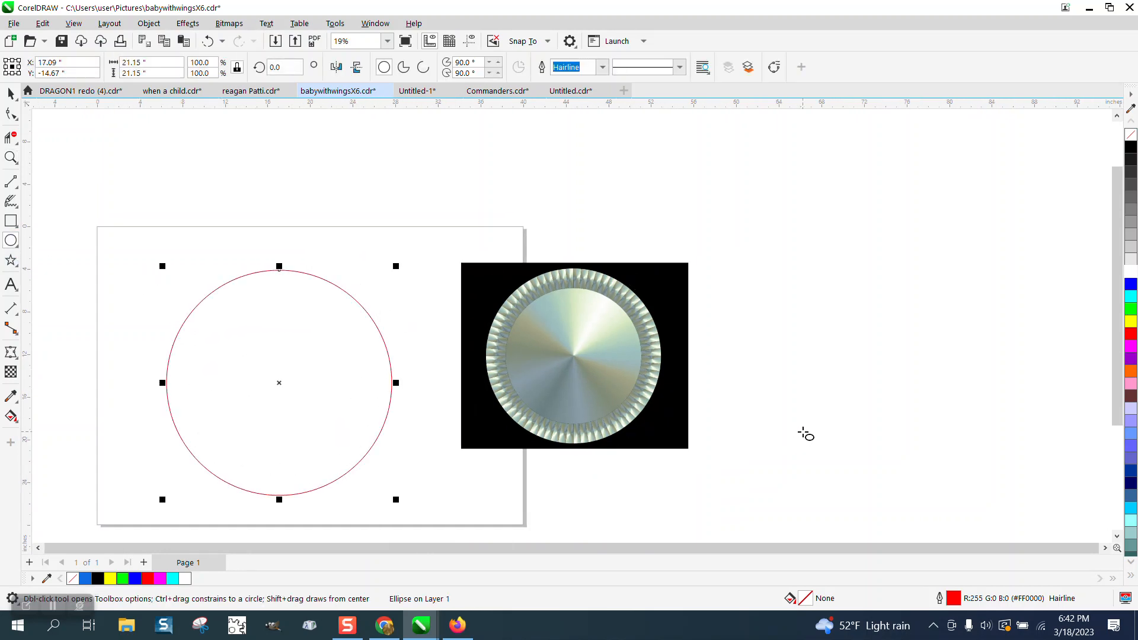
key("p")
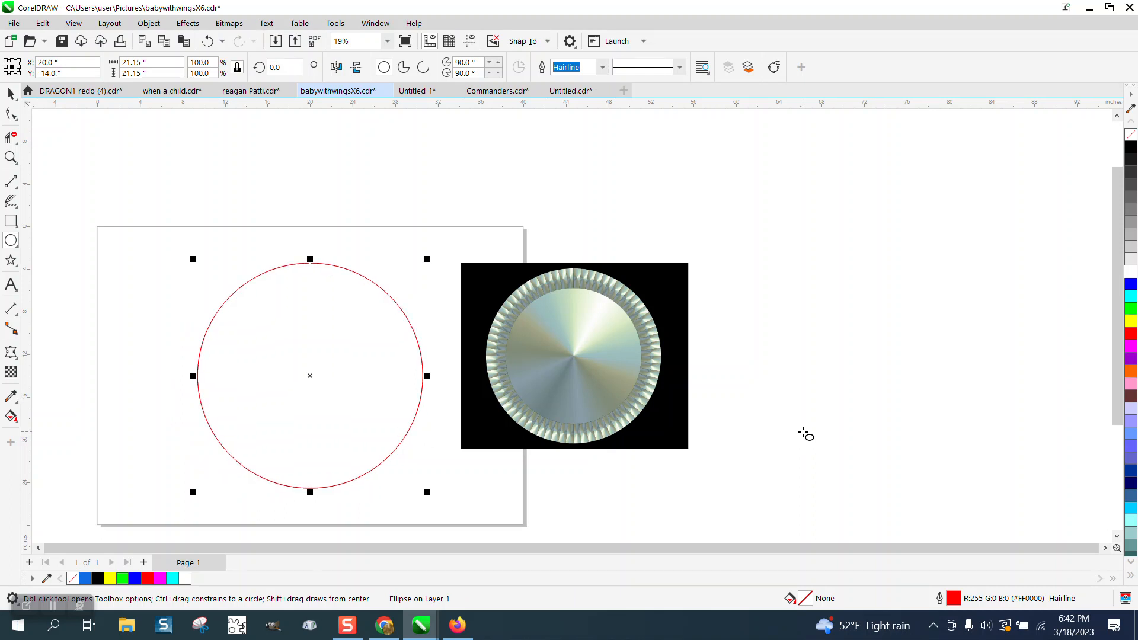
left_click_drag(427, 258, 406, 279)
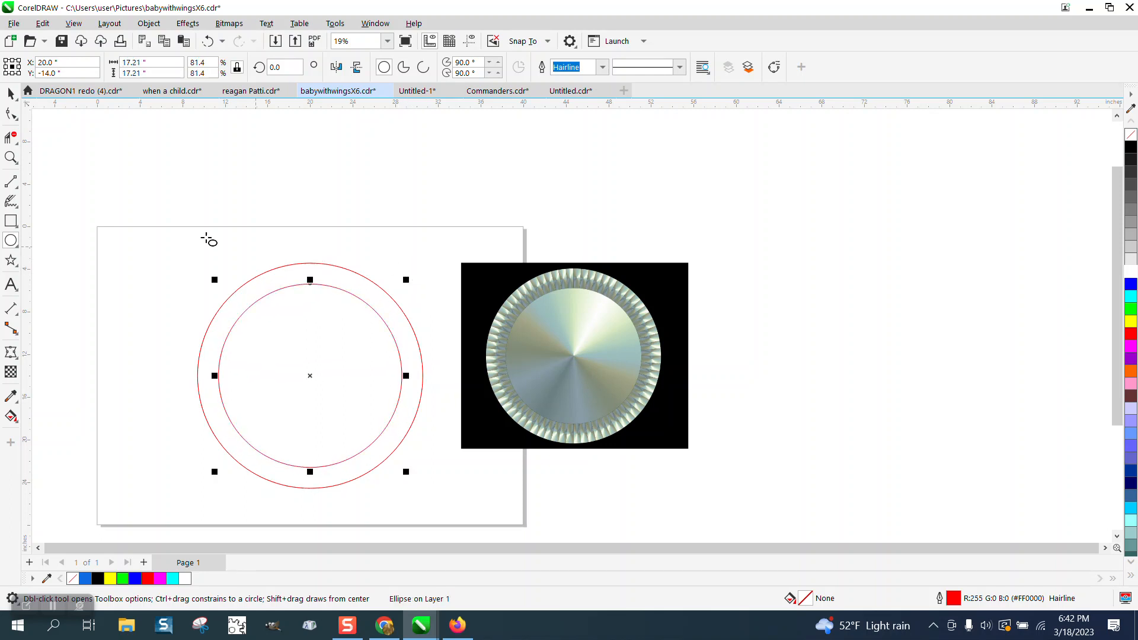
- Draw a vertical line about 23.8 inches long and centre it on the page through both circles
left_click(11, 157)
left_click_drag(419, 488, 420, 488)
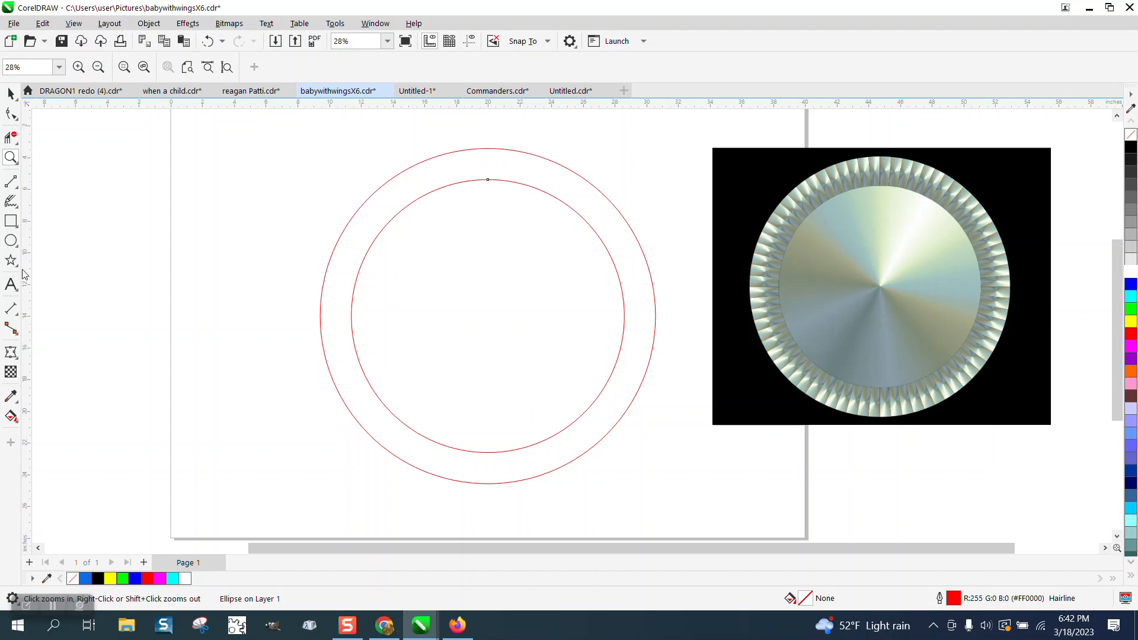
left_click(12, 184)
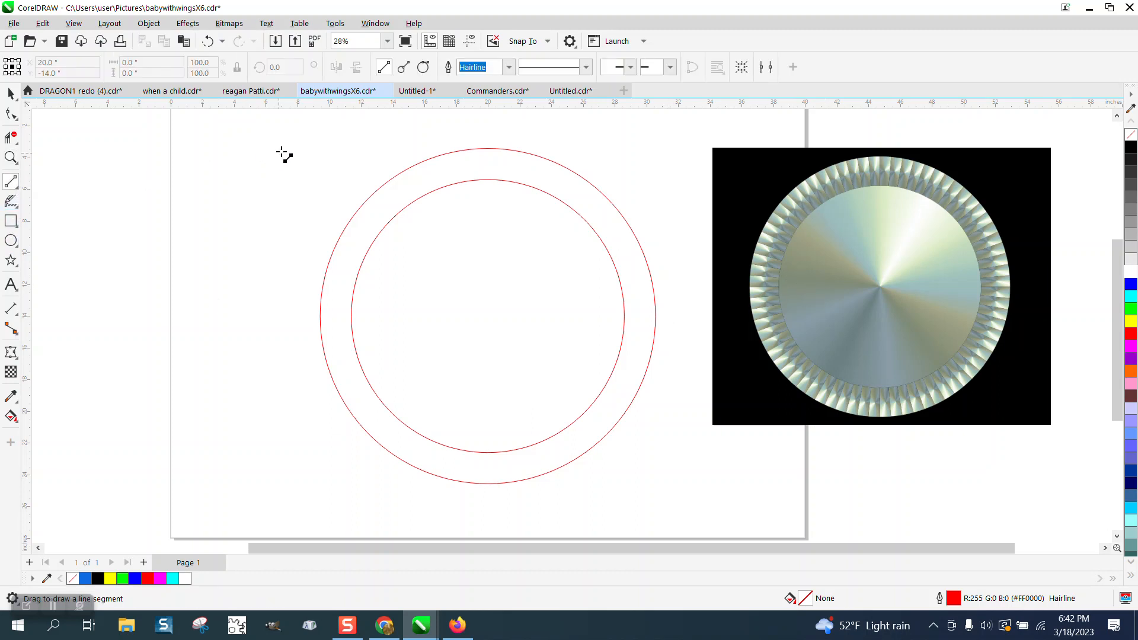
left_click_drag(310, 138, 311, 516)
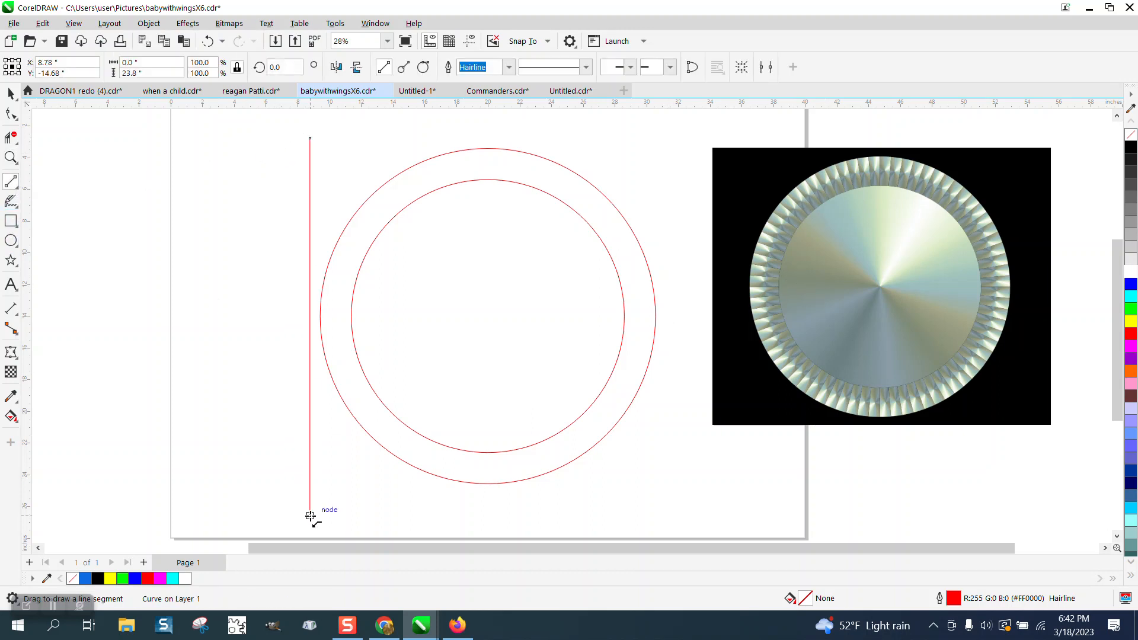
key("p")
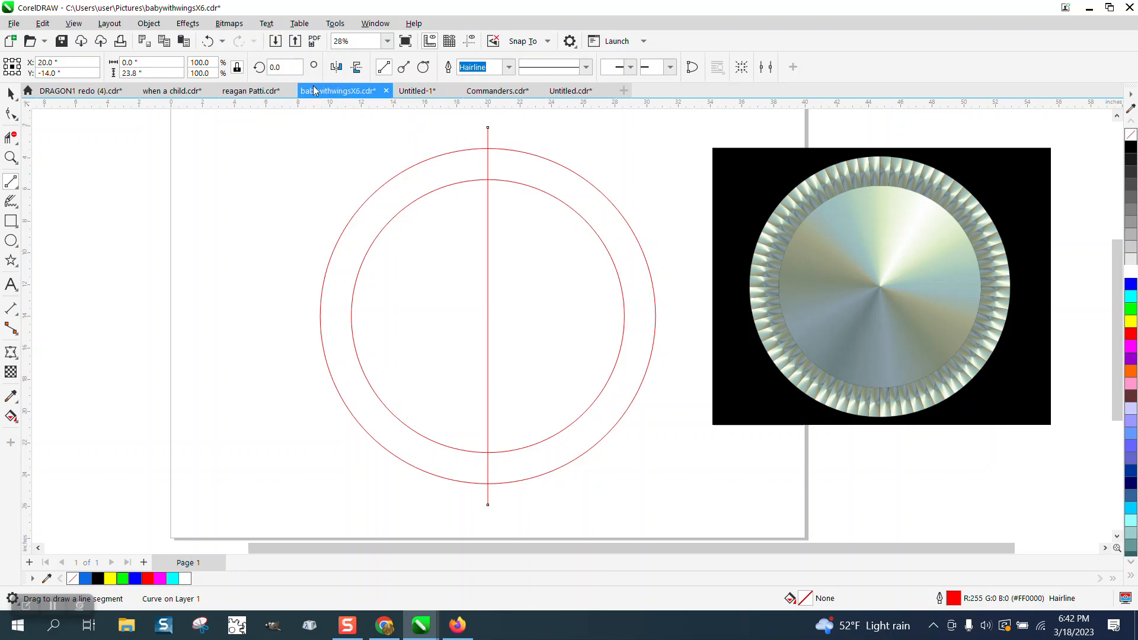
- Rotate the vertical line about its centre by 5 degrees with 35 copies
left_click(376, 24)
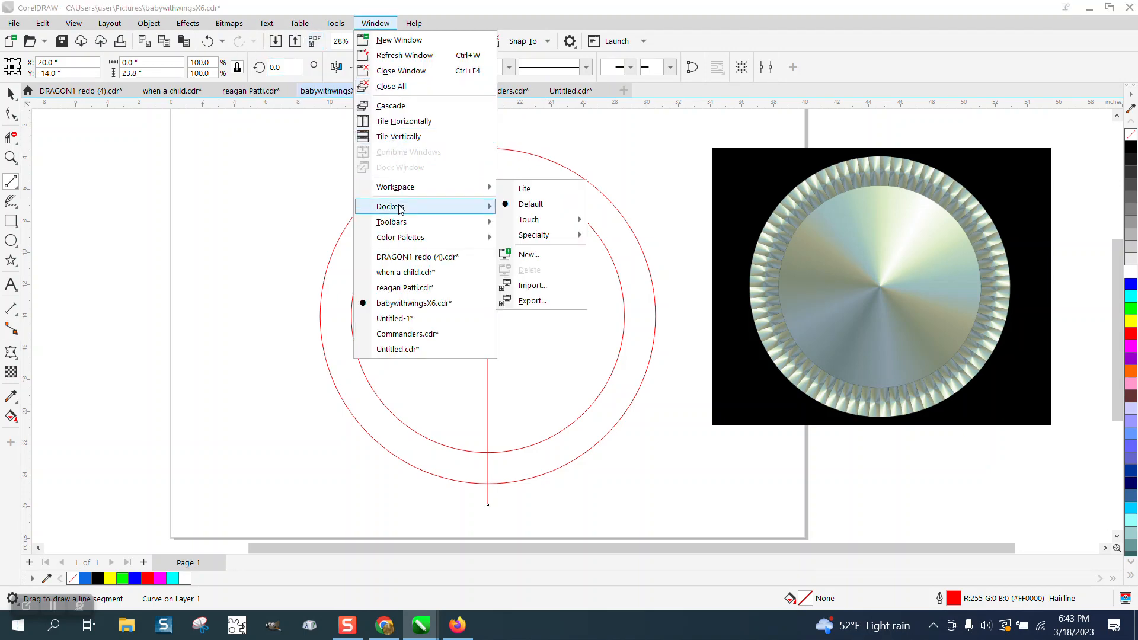
mouse_move(401, 209)
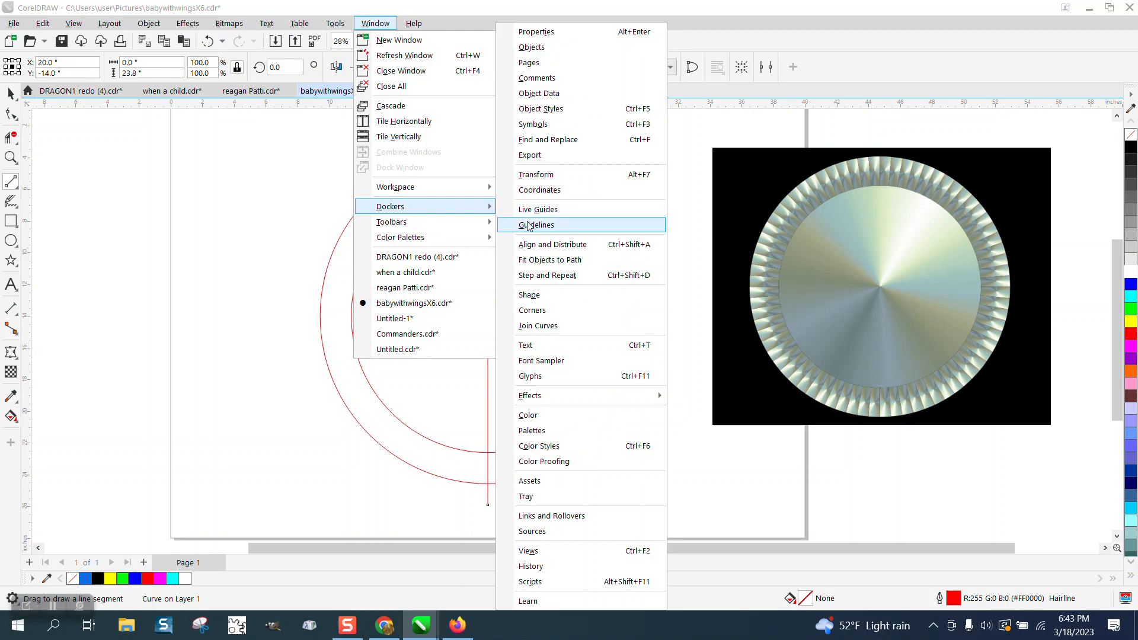
left_click(546, 175)
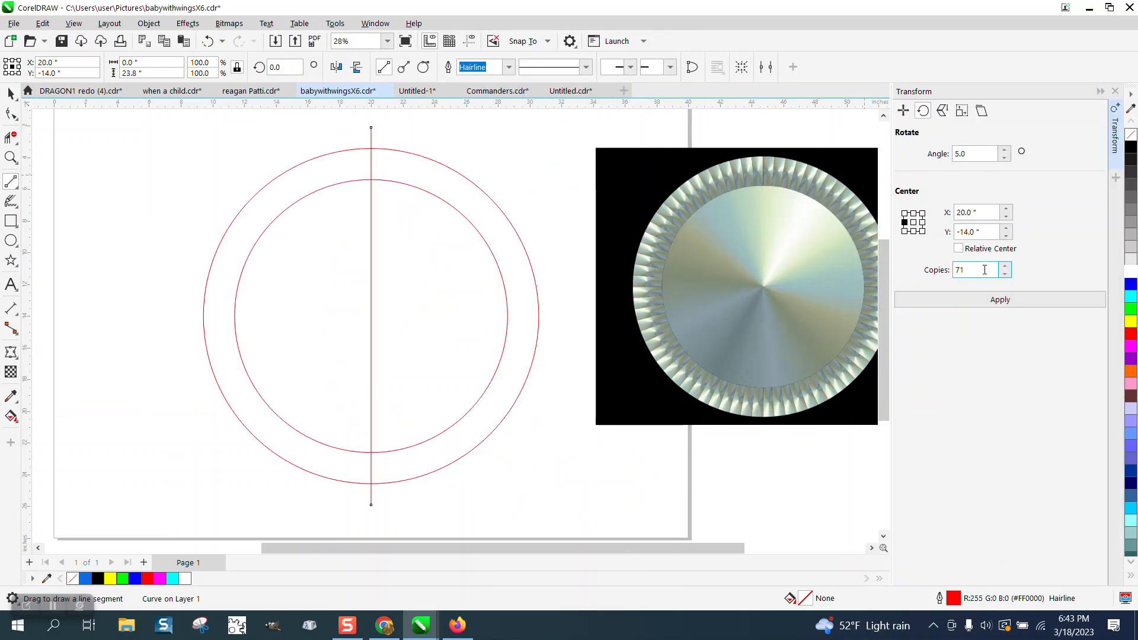
left_click_drag(985, 270, 924, 272)
type("35")
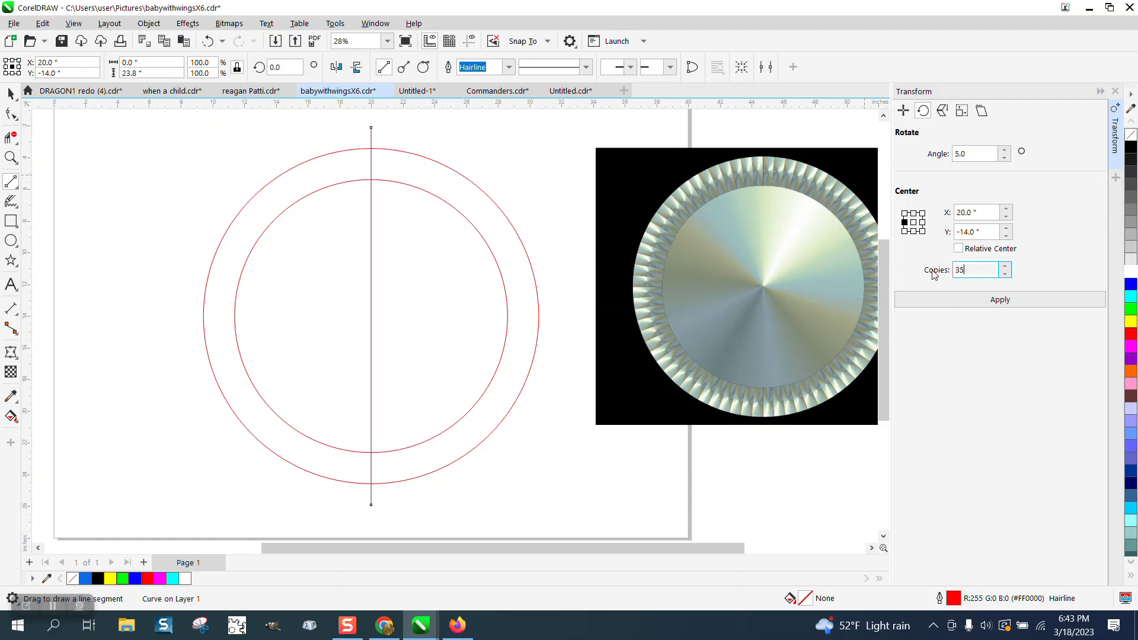
left_click(1015, 303)
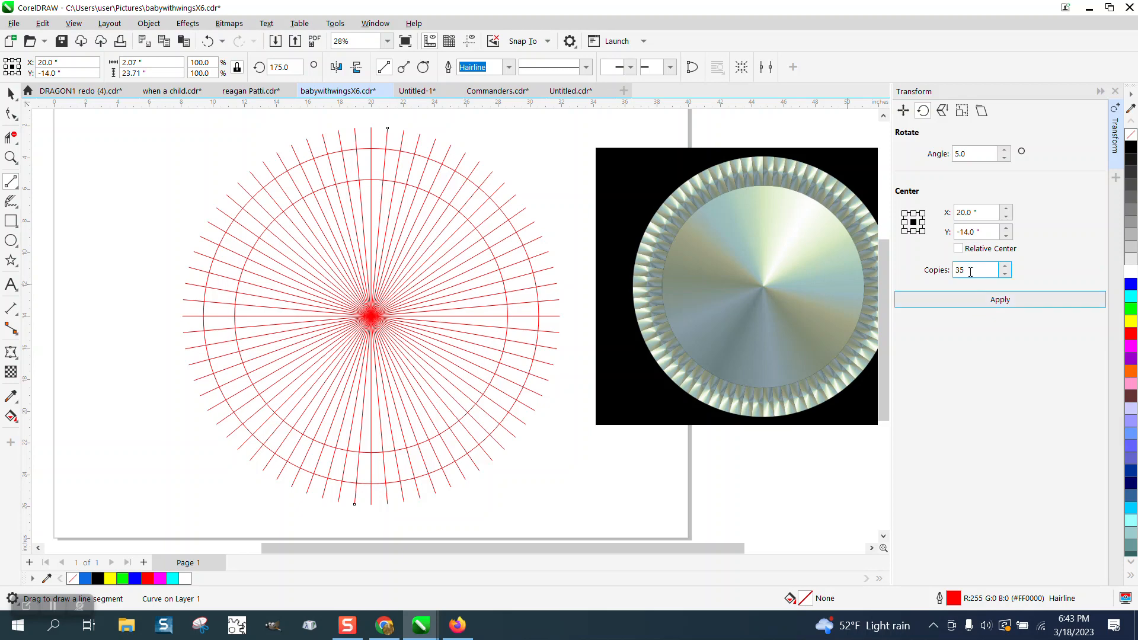
- Smart Fill the ring segment just left of the vertical centre line at the circle's top with blue
left_click(13, 418)
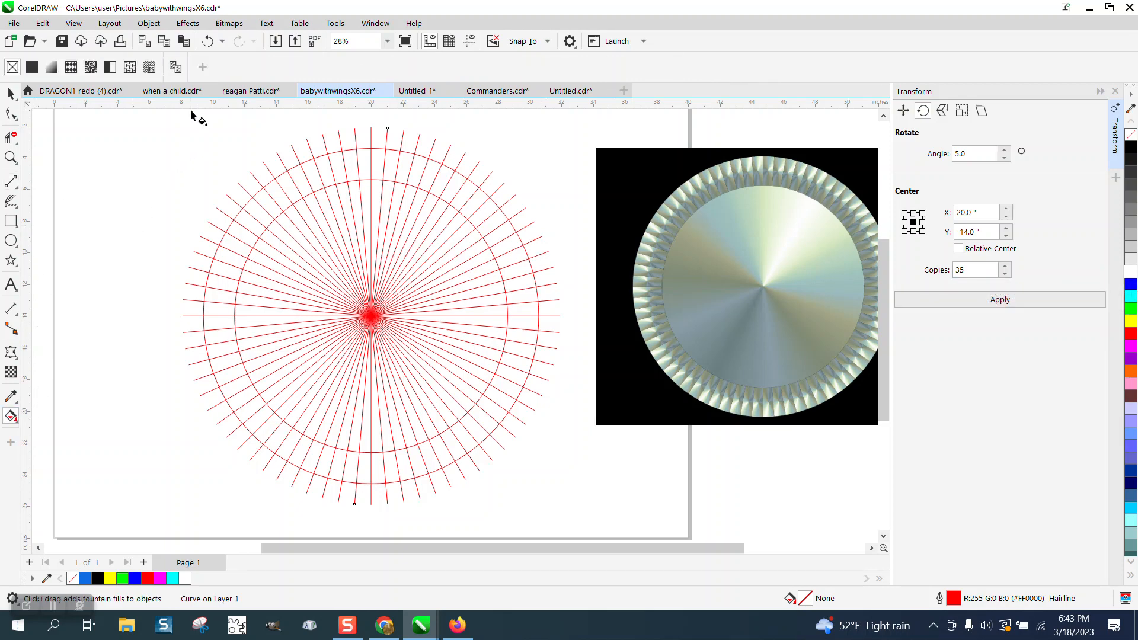
left_click(16, 420)
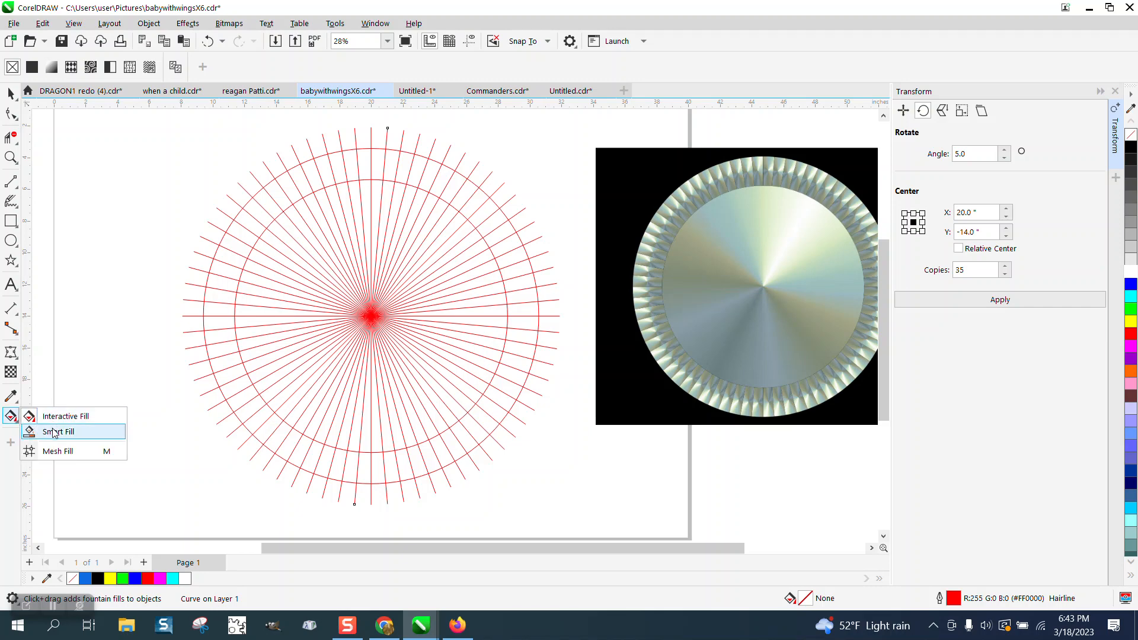
left_click(56, 433)
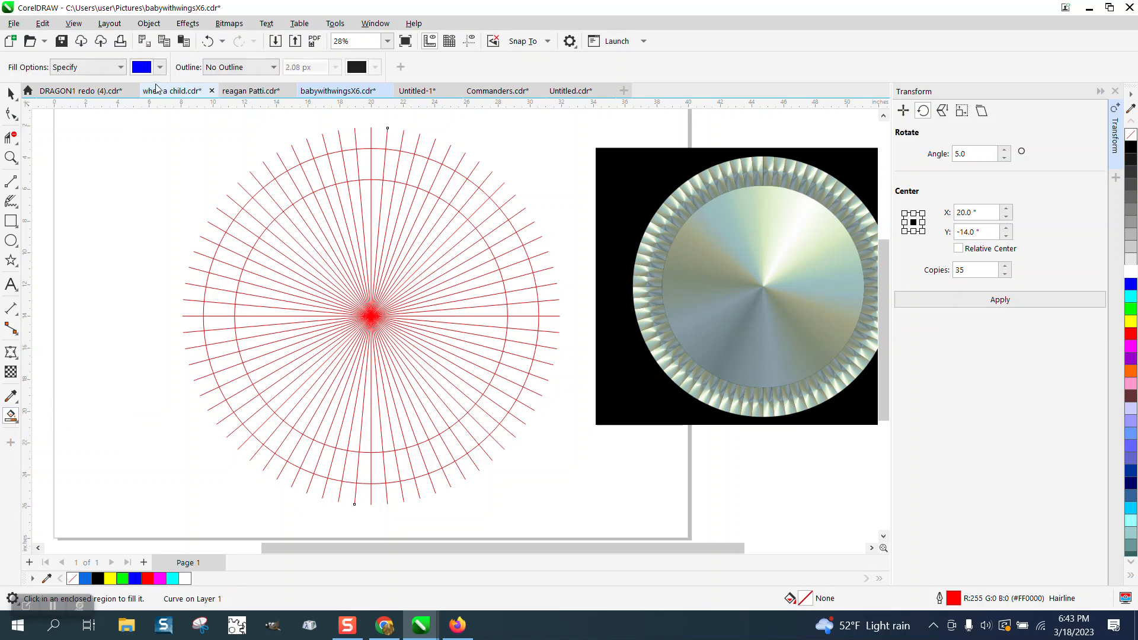
left_click(362, 156)
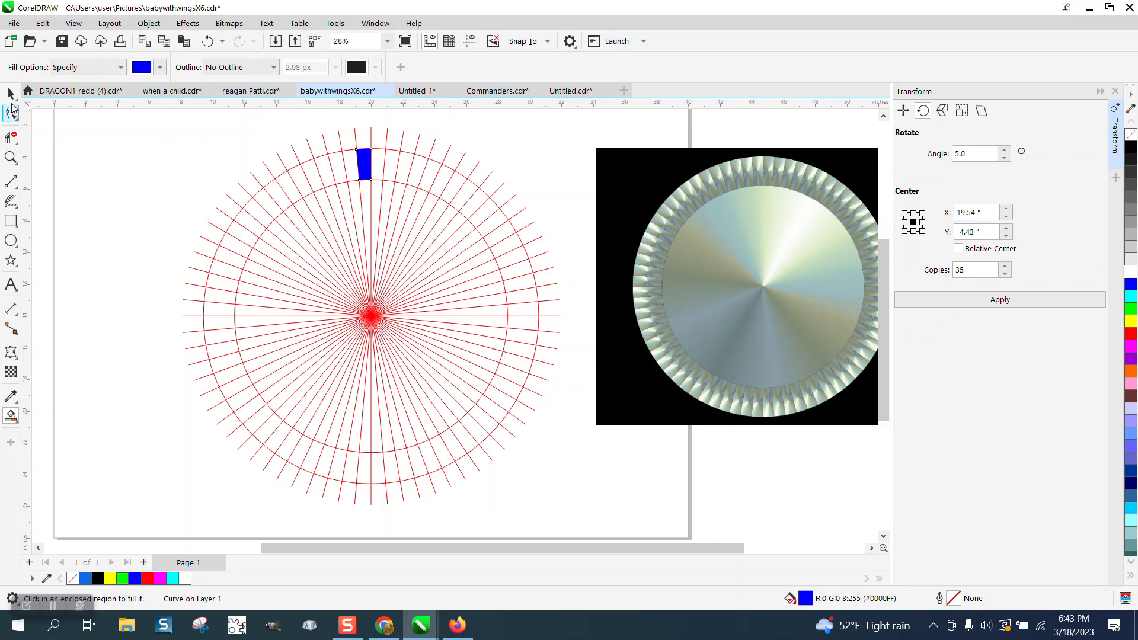
- Show the guidelines and move the blue segment's rotation centre to the guideline intersection at the circles' centre
left_click(11, 93)
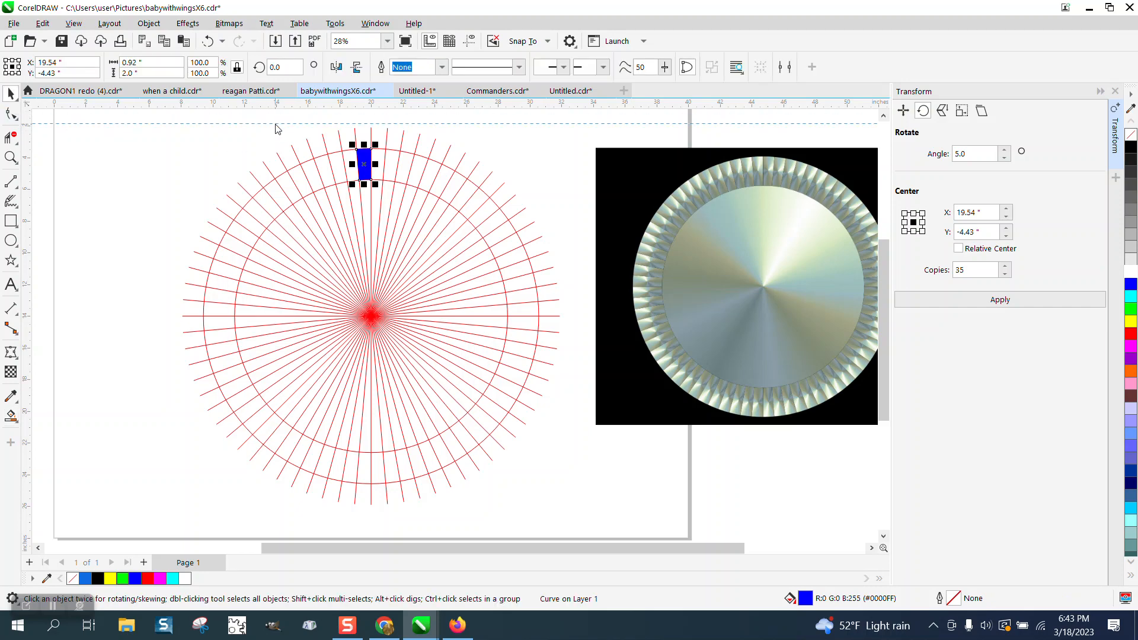
left_click(275, 123)
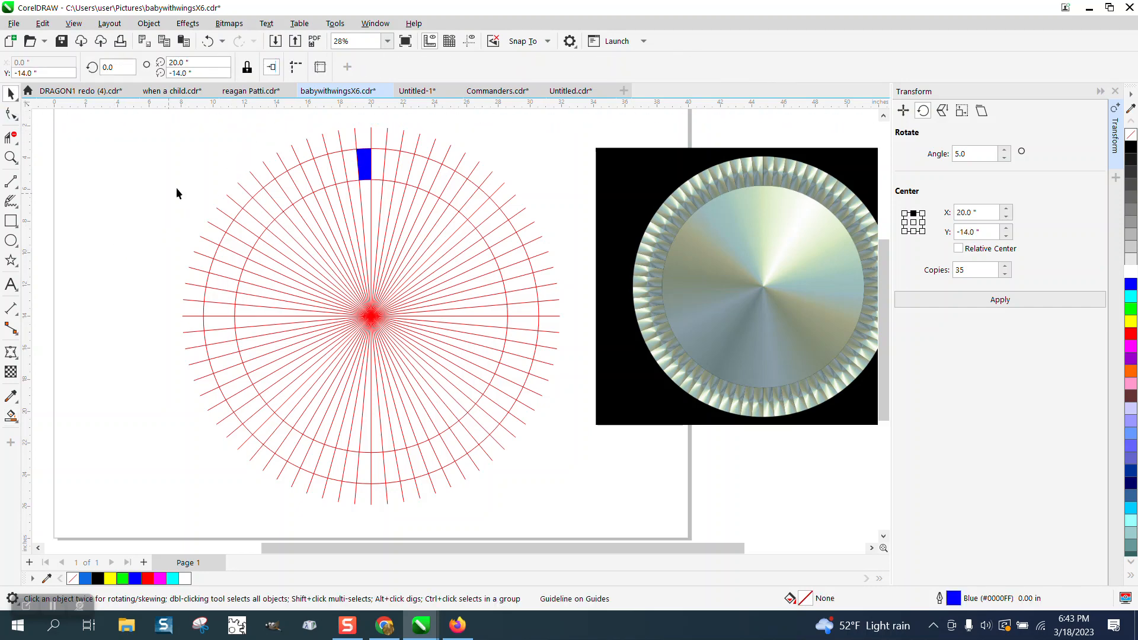
left_click(469, 40)
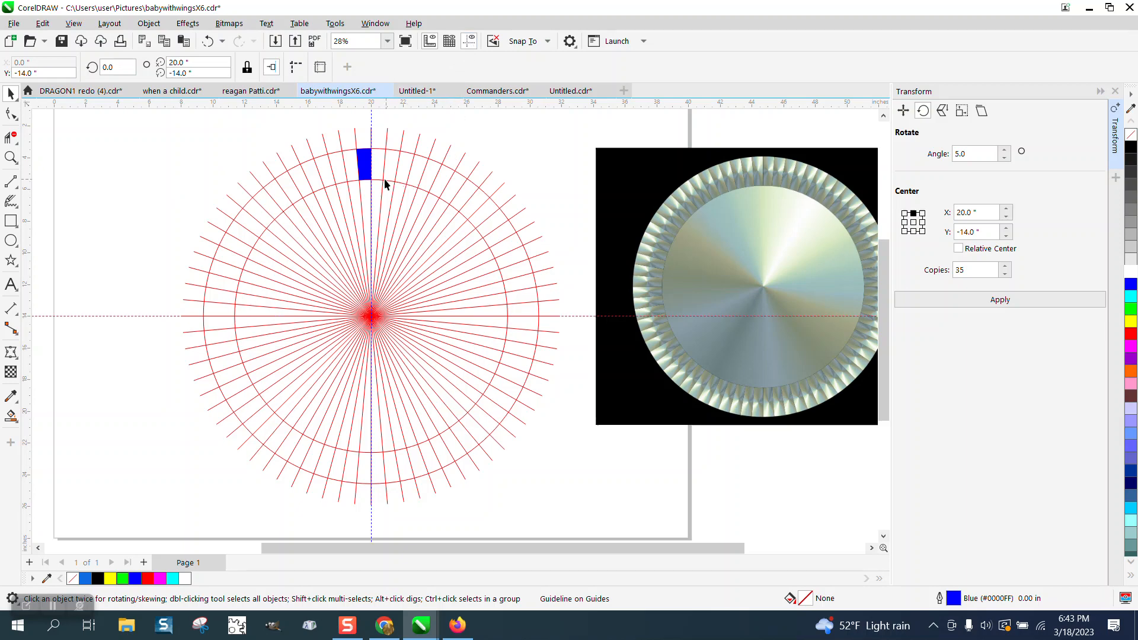
left_click(364, 165)
left_click(365, 164)
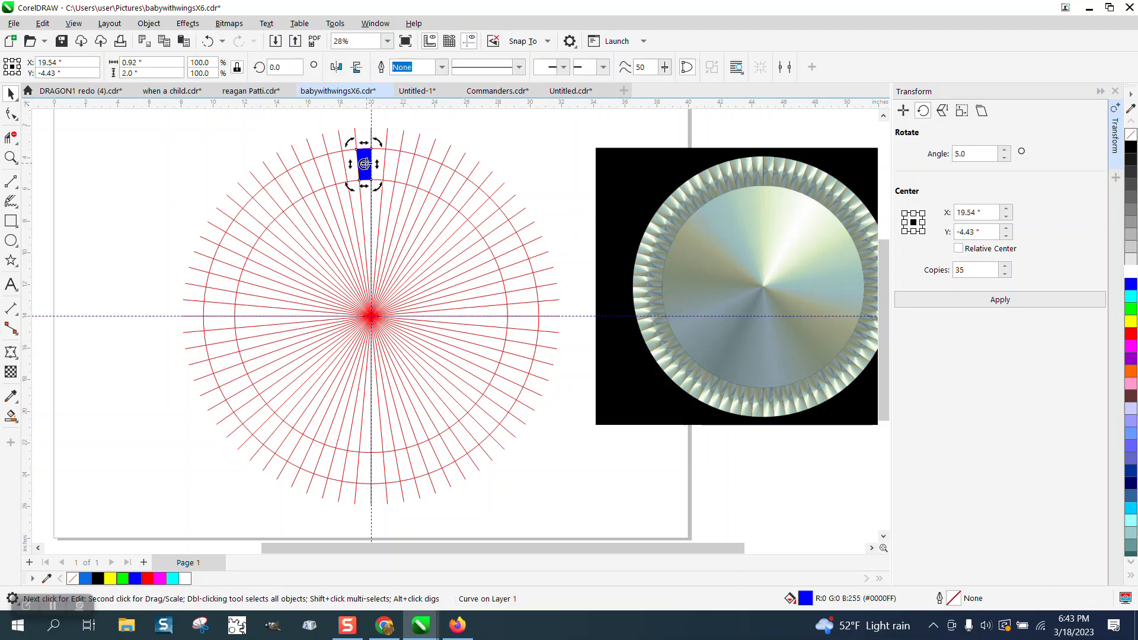
mouse_move(364, 164)
left_mouse_down()
mouse_move(382, 283)
mouse_move(371, 316)
left_mouse_up()
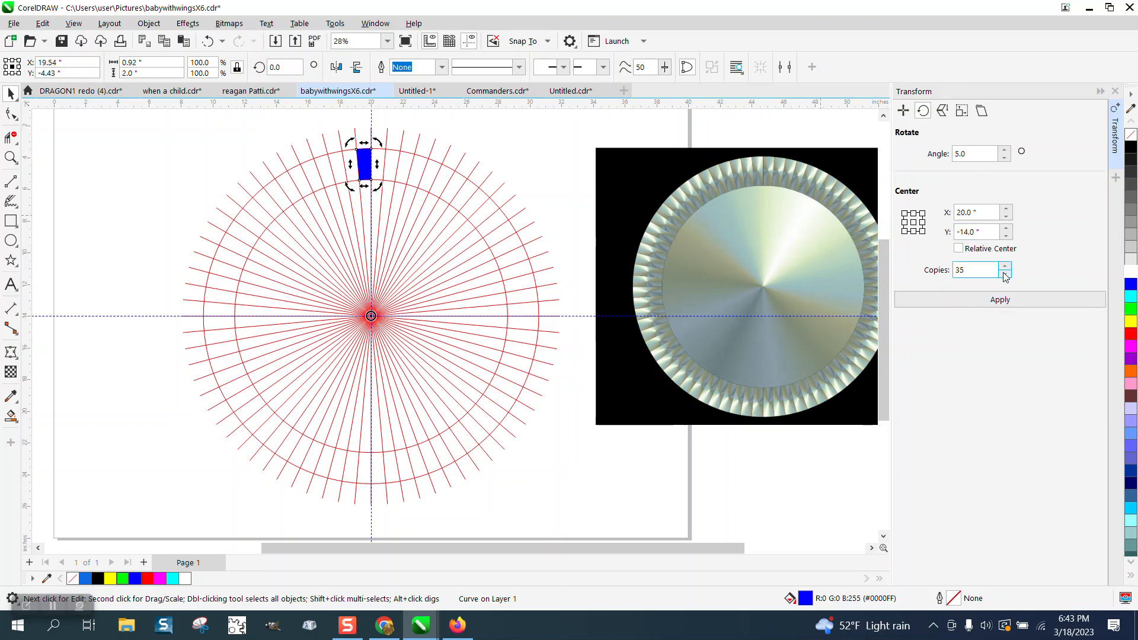
- Set the number of copies to 71 and rotate the blue segment around the ring in 5-degree increments
double_click(978, 275)
type("71")
left_click(1000, 299)
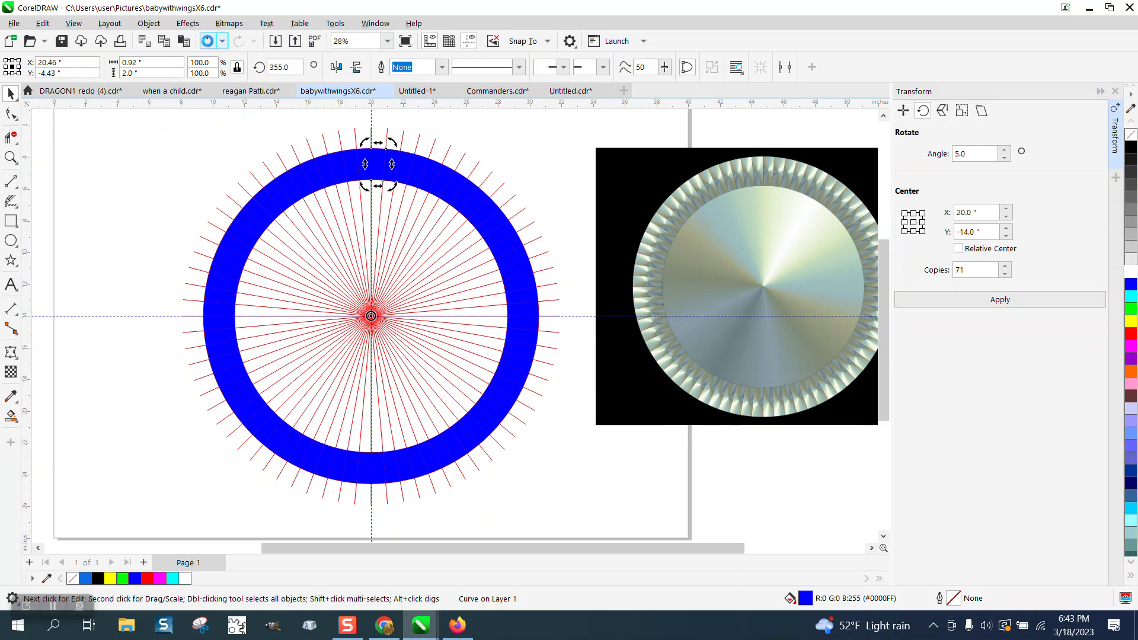
- Undo the rotated copies and delete the original blue segment
left_click(207, 40)
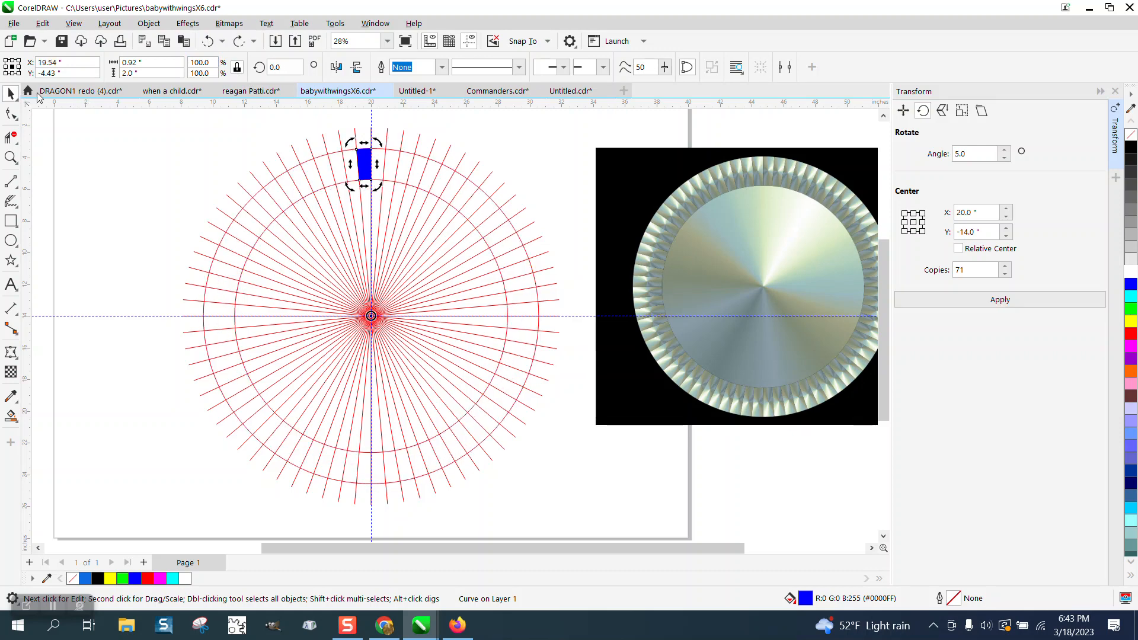
key("Delete")
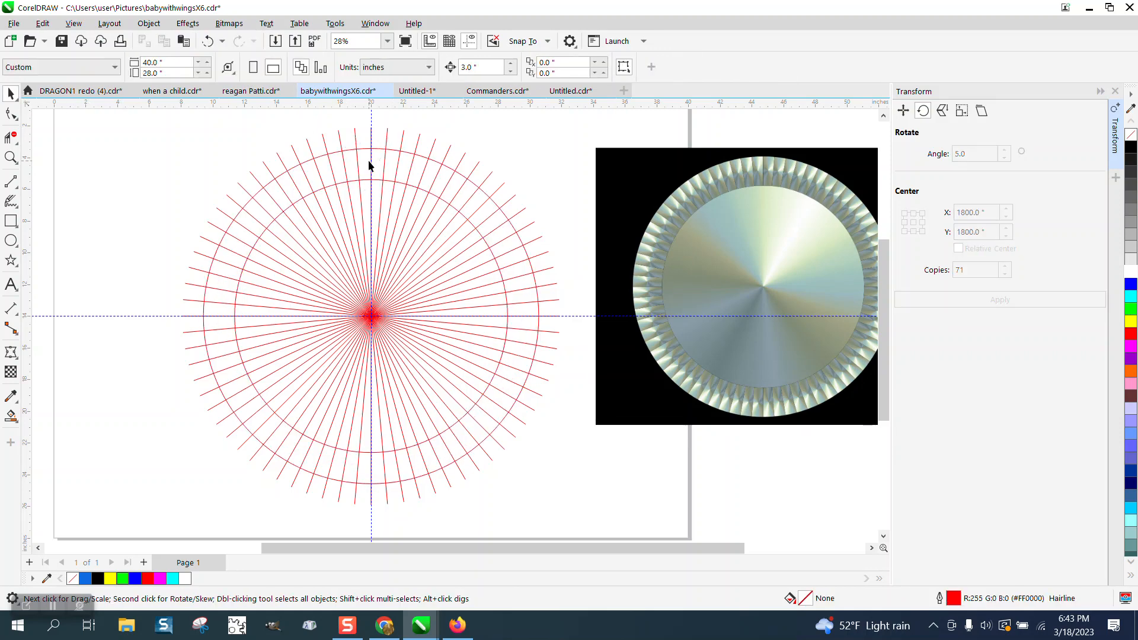
- Select both circles and all the radial lines and group them
scroll(295, 160, "down", 2)
left_click_drag(330, 338, 495, 389)
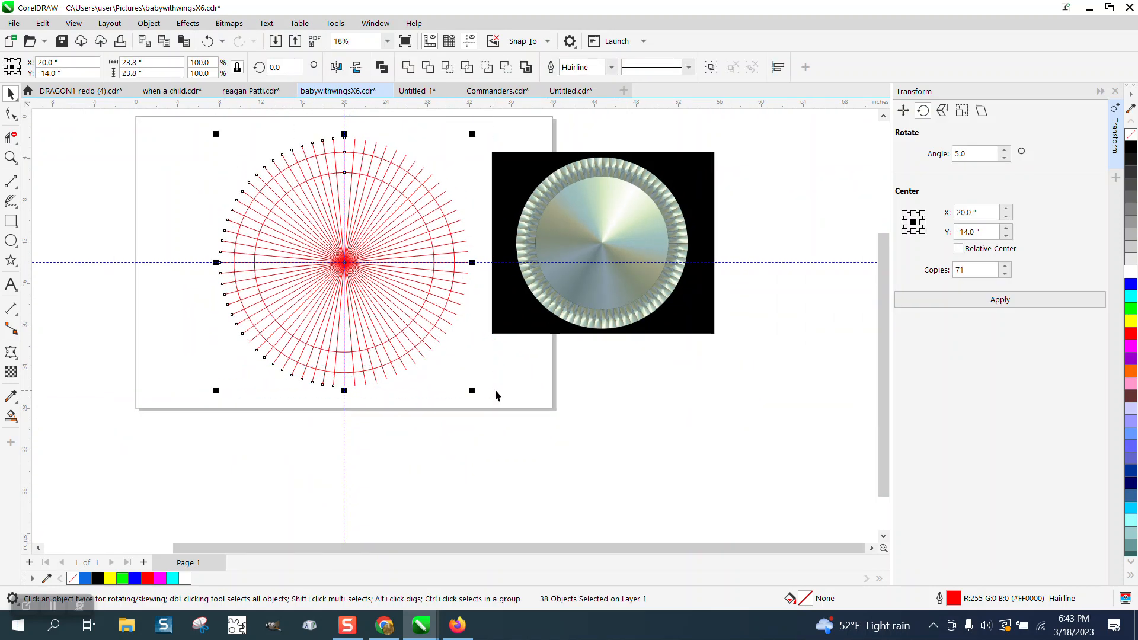
key("ctrl+g")
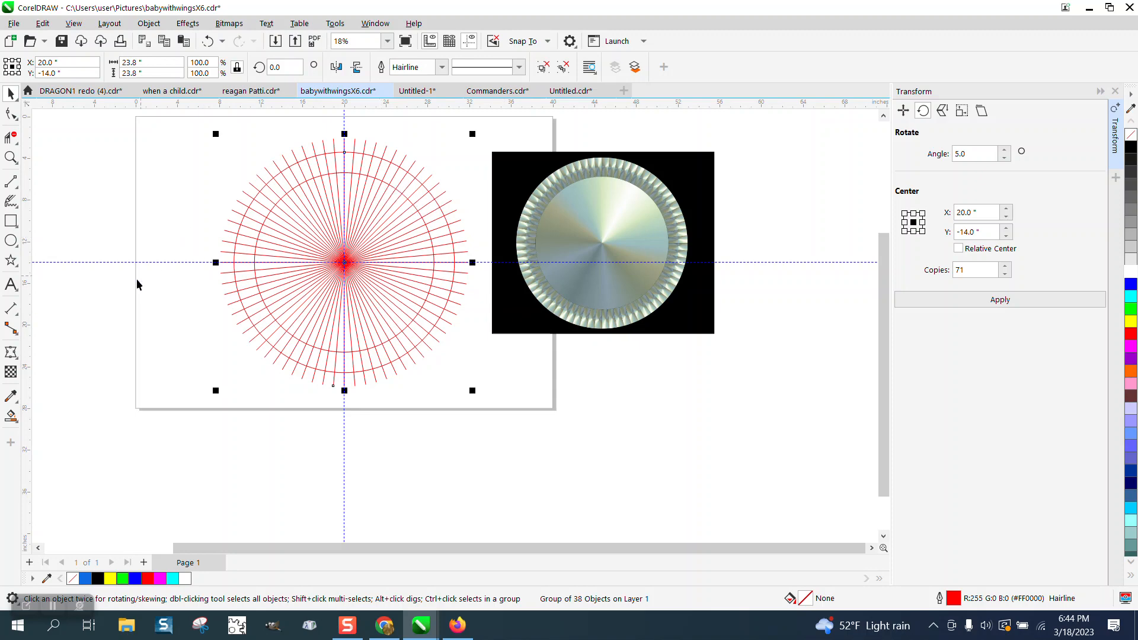
- Smart Fill the top ring segment left of the vertical guideline blue and rotate 71 copies at 5 degrees about the guideline intersection
left_click(17, 418)
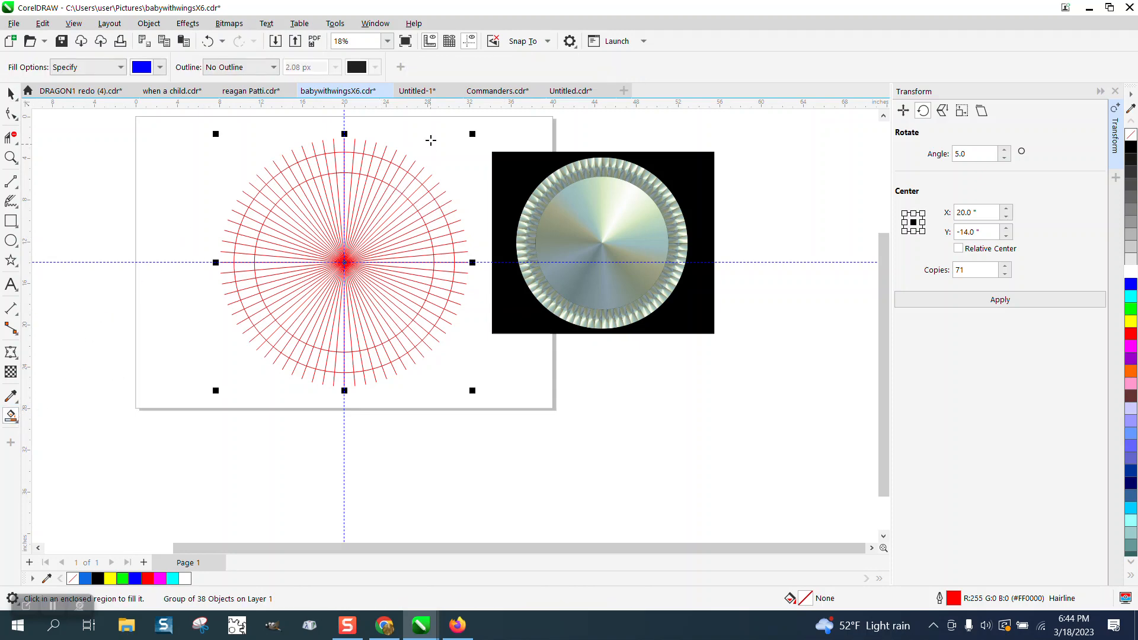
left_click(340, 165)
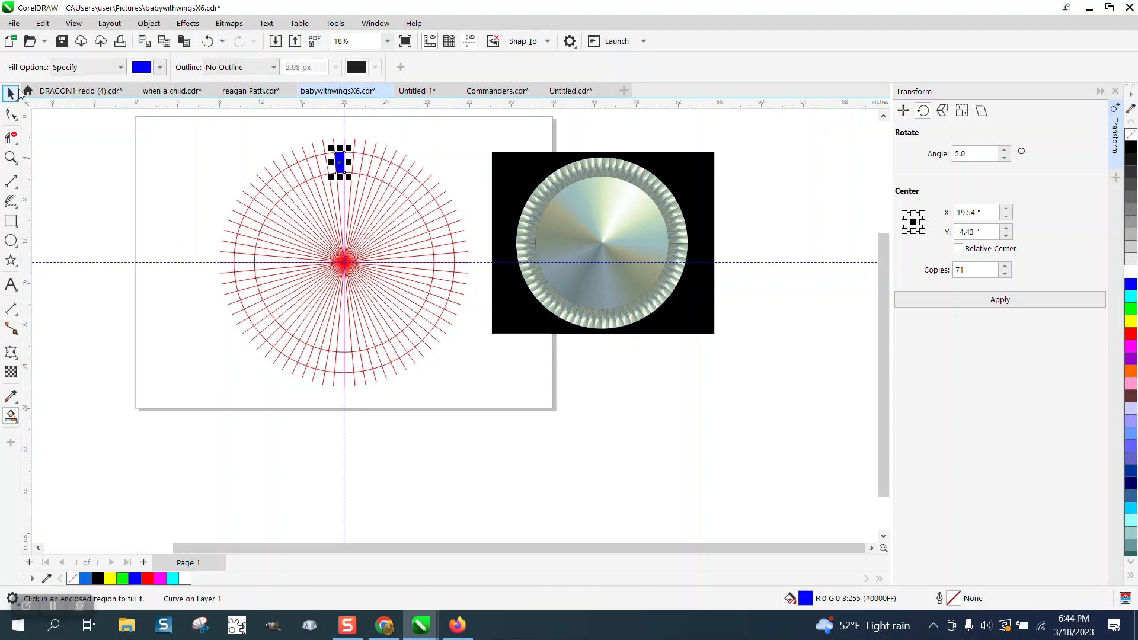
left_click(10, 93)
left_click(339, 161)
left_click_drag(340, 162, 345, 262)
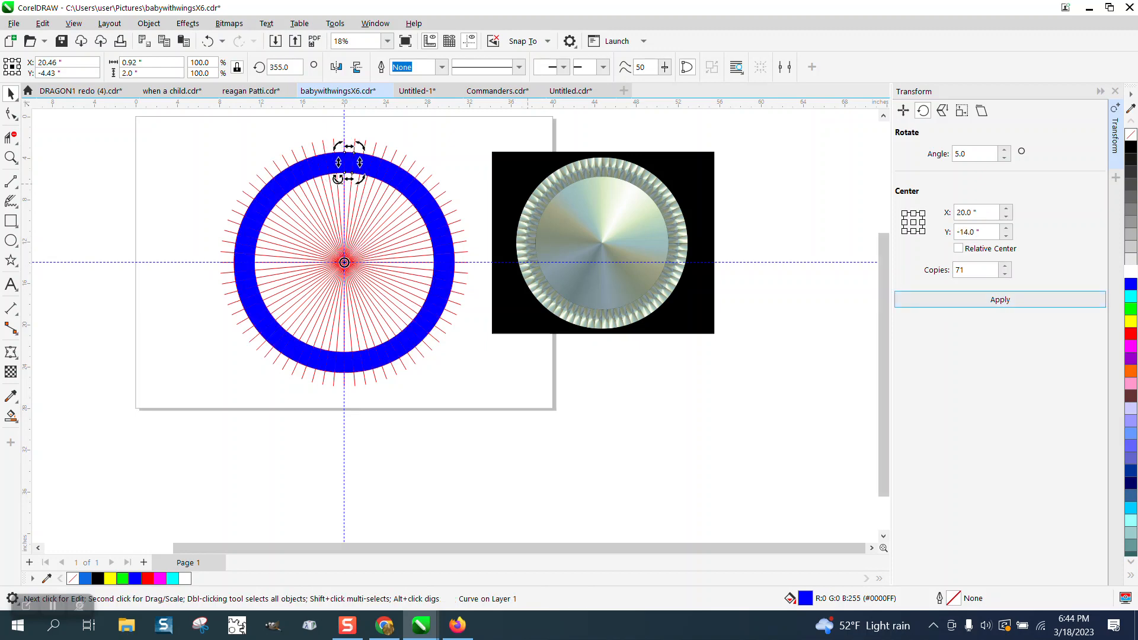
left_click(347, 220)
key("Delete")
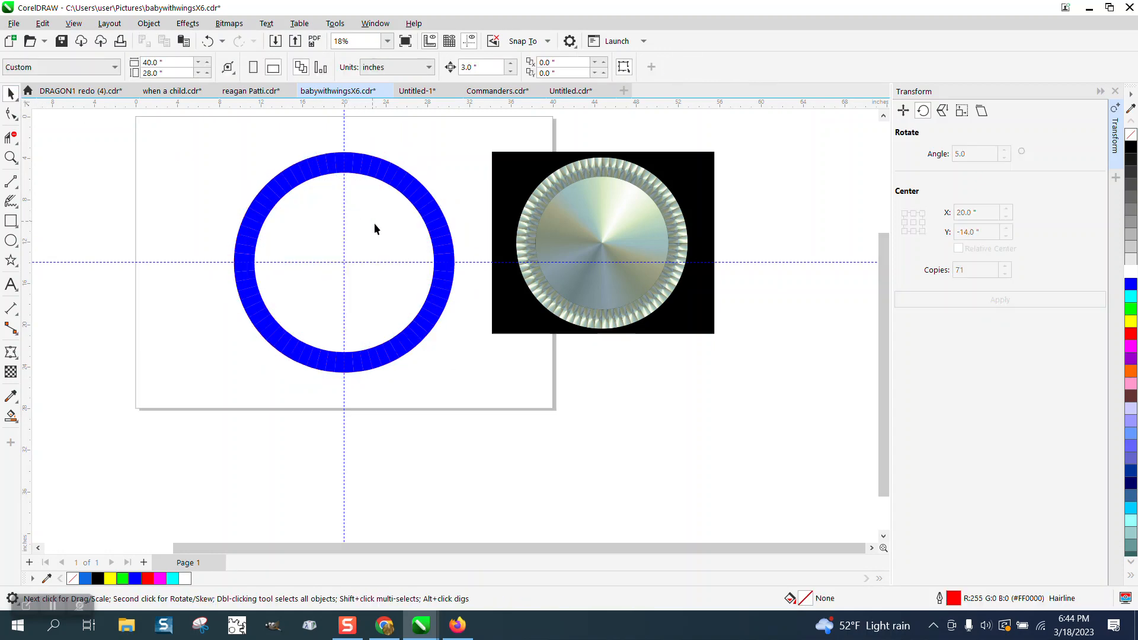
left_click(208, 41)
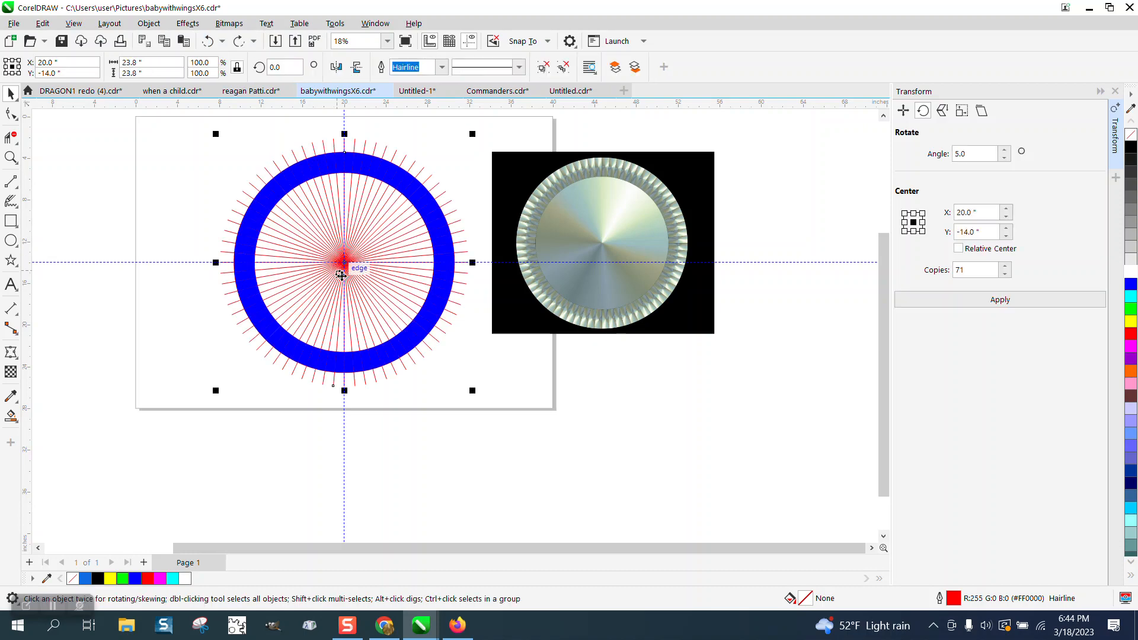
- Move the grouped circles and radial lines clear of the blue ring, and give all ring segments a black outline
left_click_drag(302, 279, 53, 353)
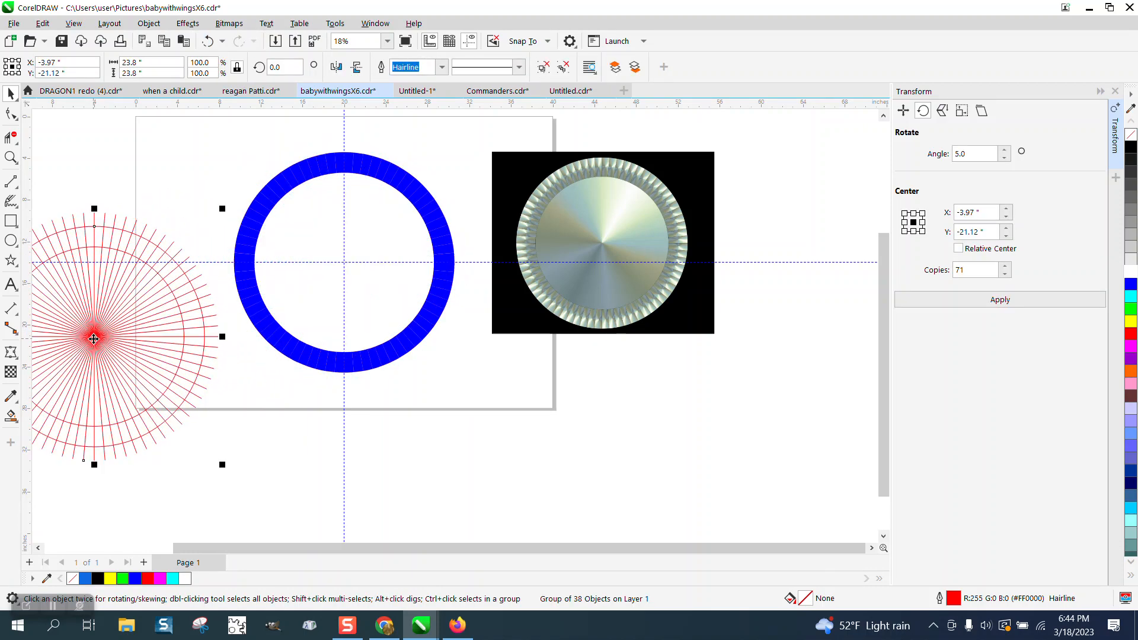
left_click(245, 249)
left_click_drag(209, 137, 458, 367)
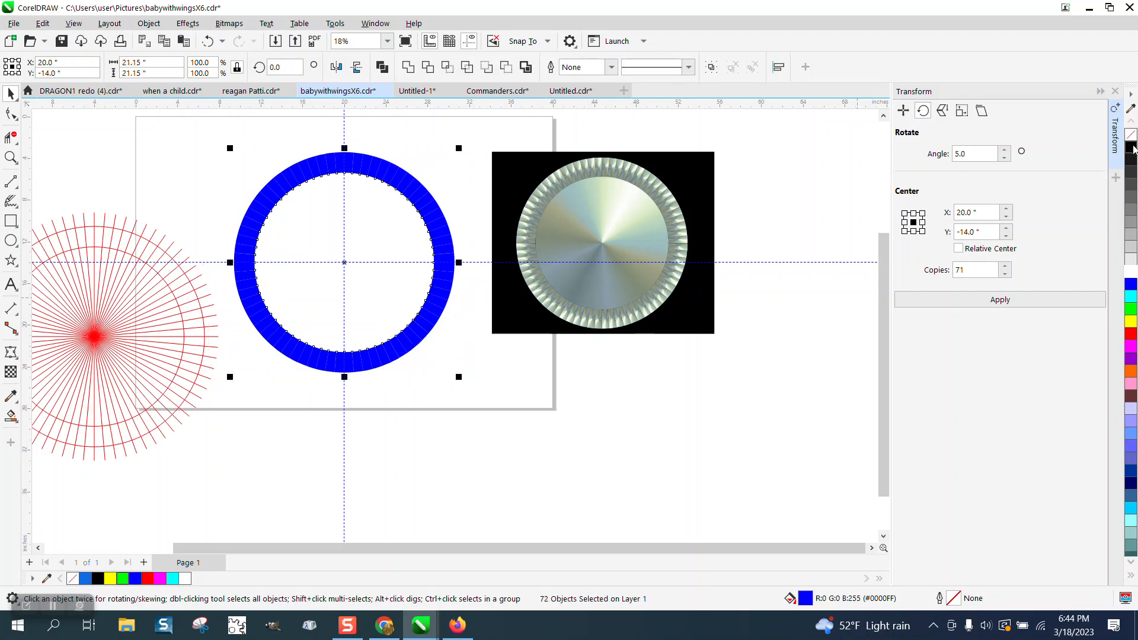
right_click(1132, 147)
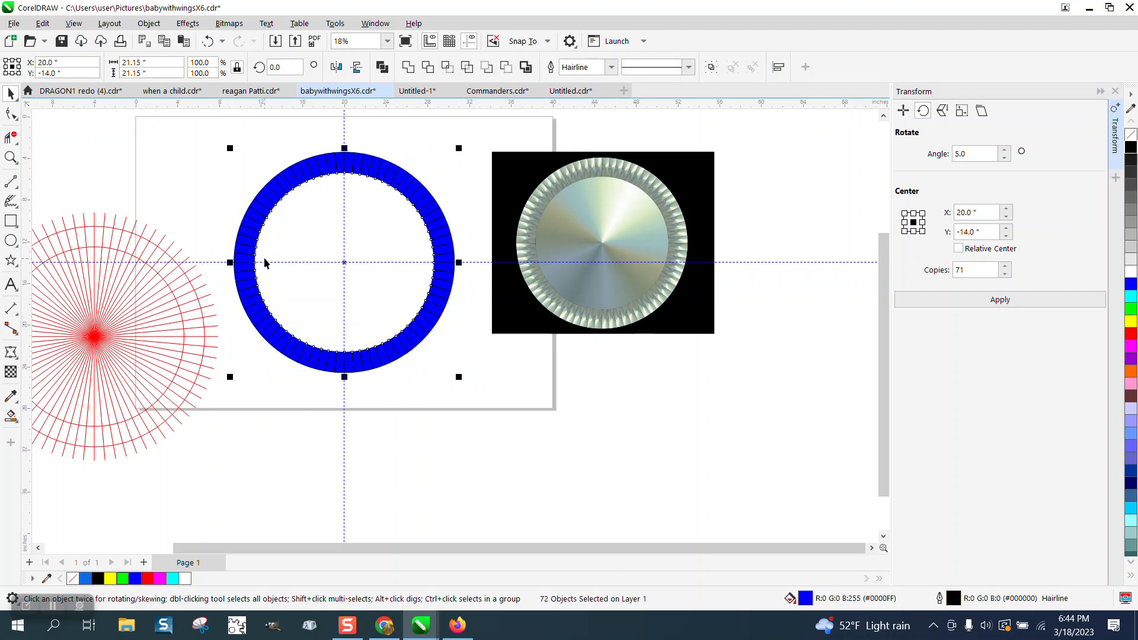
- Smart Fill the empty circular area inside the segmented ring with blue
left_click(13, 162)
left_click_drag(241, 157, 437, 267)
scroll(402, 253, "down", 2)
scroll(374, 218, "down", 2)
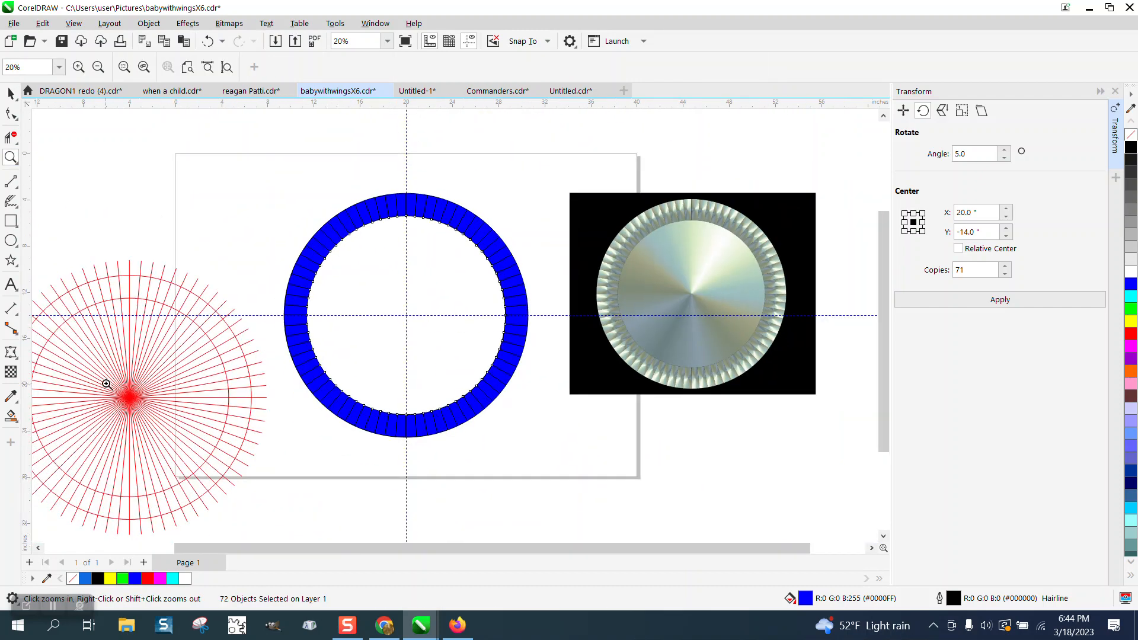
left_click(12, 416)
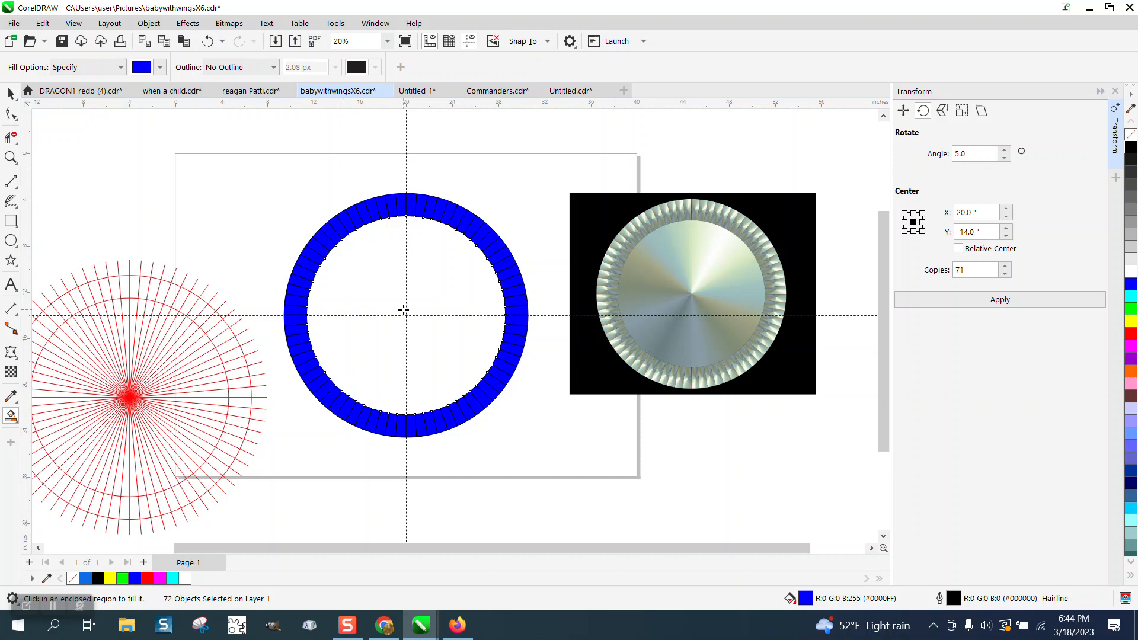
left_click(403, 310)
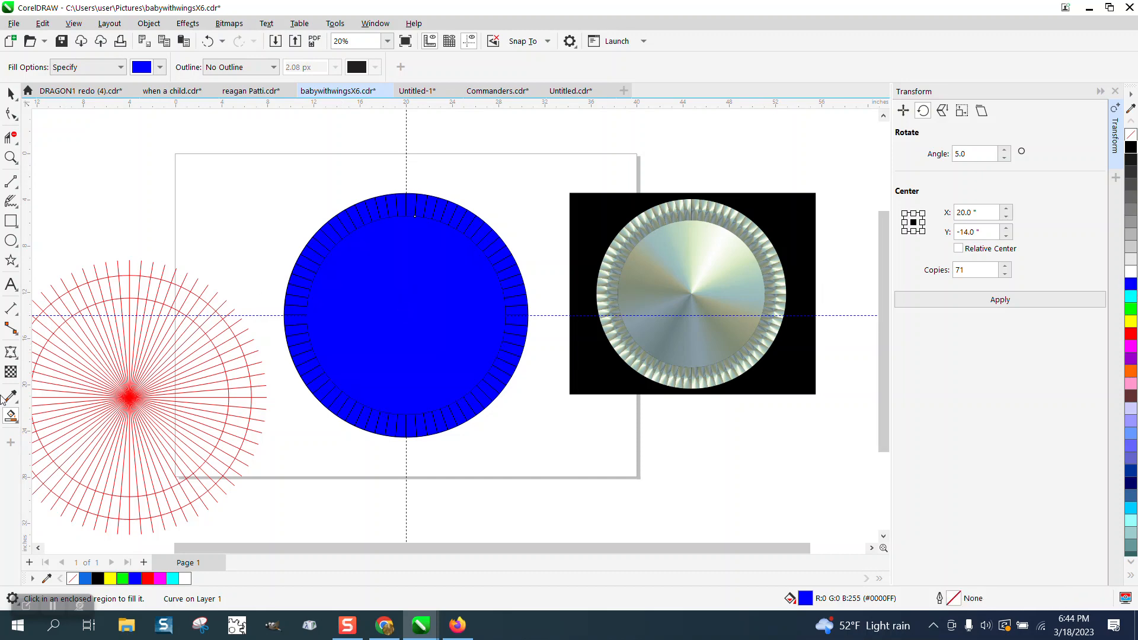
- Apply an elliptical fountain fill to the inner disc and centre it on the guideline intersection
left_click(16, 421)
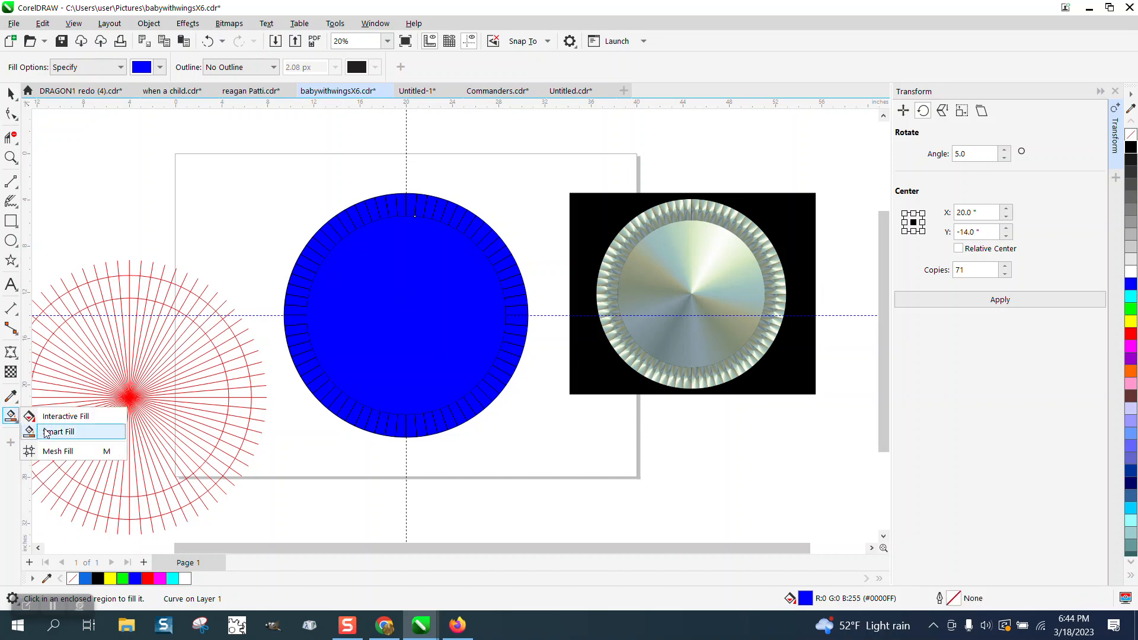
left_click(62, 416)
left_click_drag(399, 315, 531, 277)
left_click(242, 69)
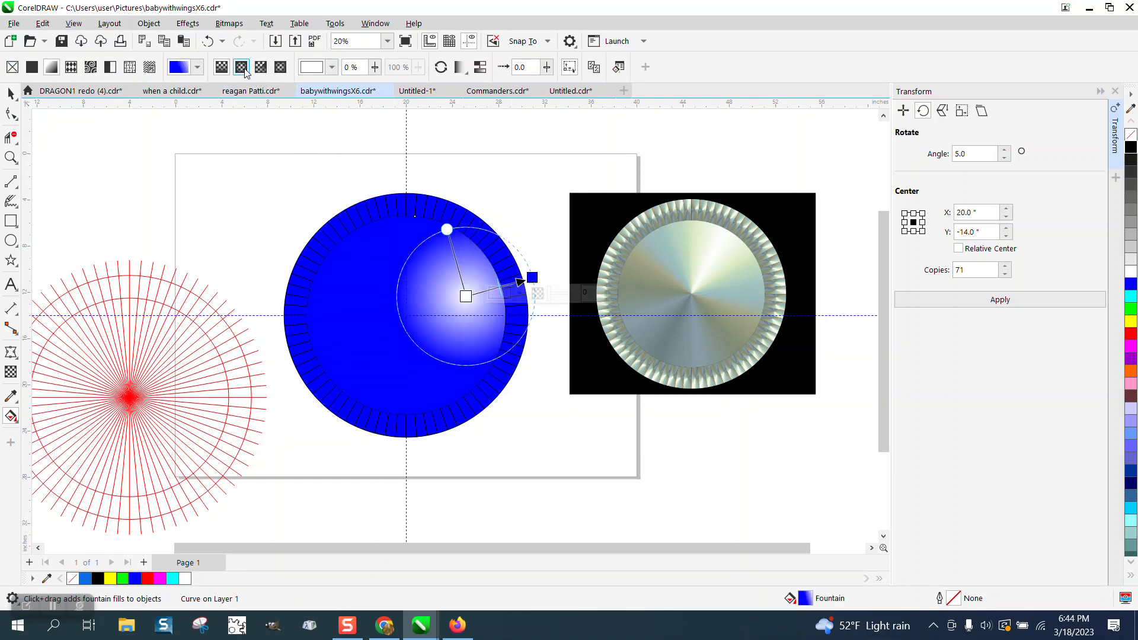
left_click_drag(465, 296, 406, 315)
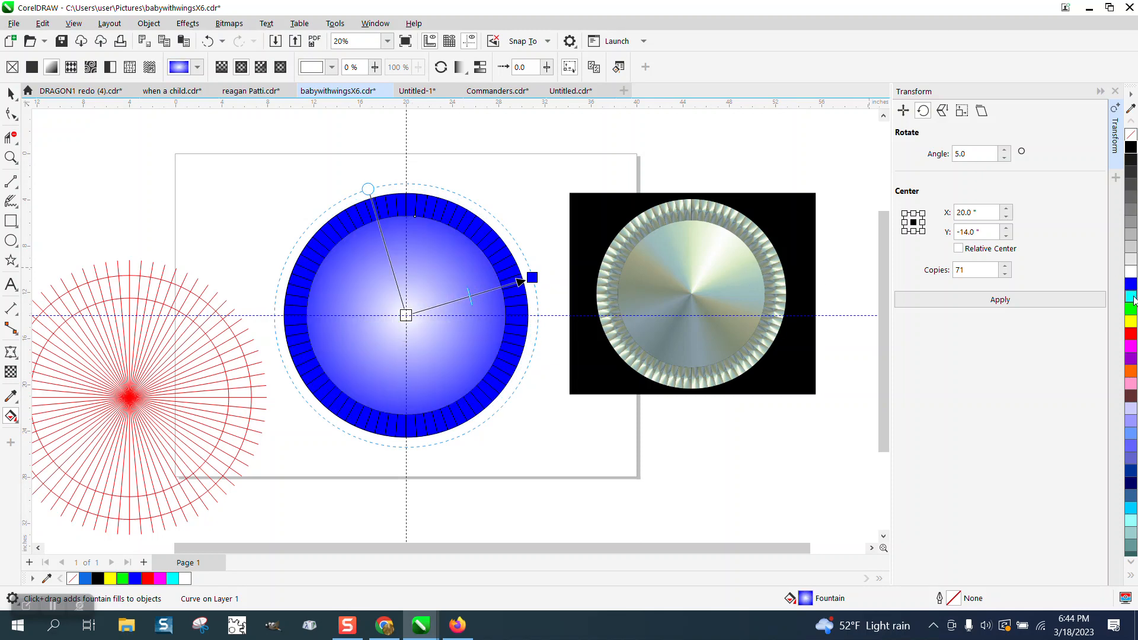
- Recolour the disc's fountain fill with cyan at the outer end, blue at the centre and a white node between them
left_click_drag(1133, 296, 541, 283)
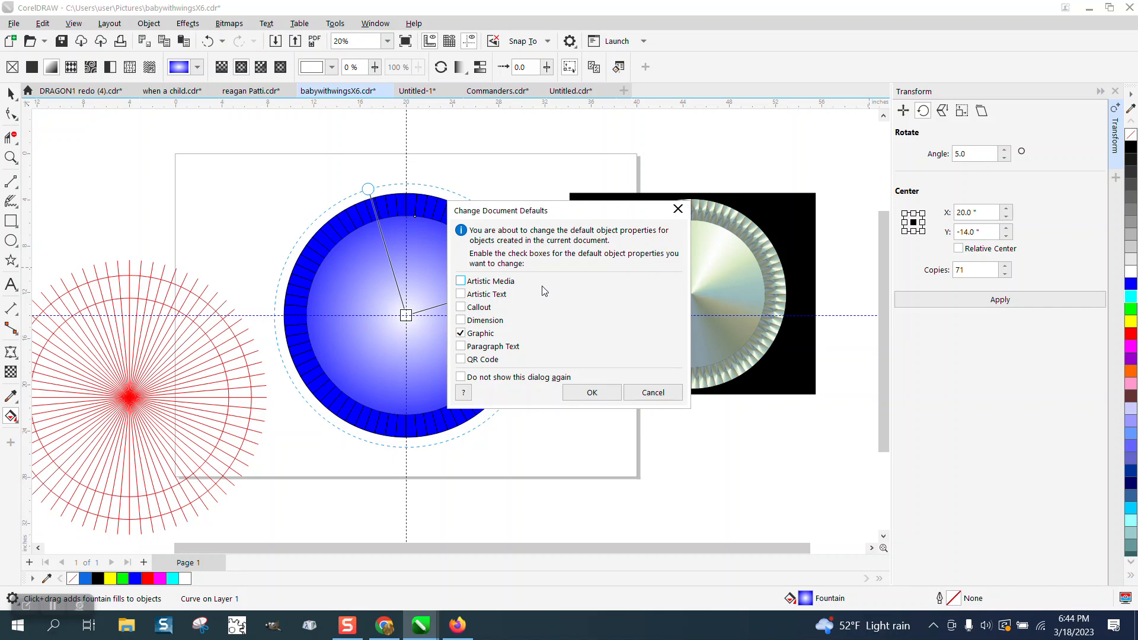
left_click(653, 392)
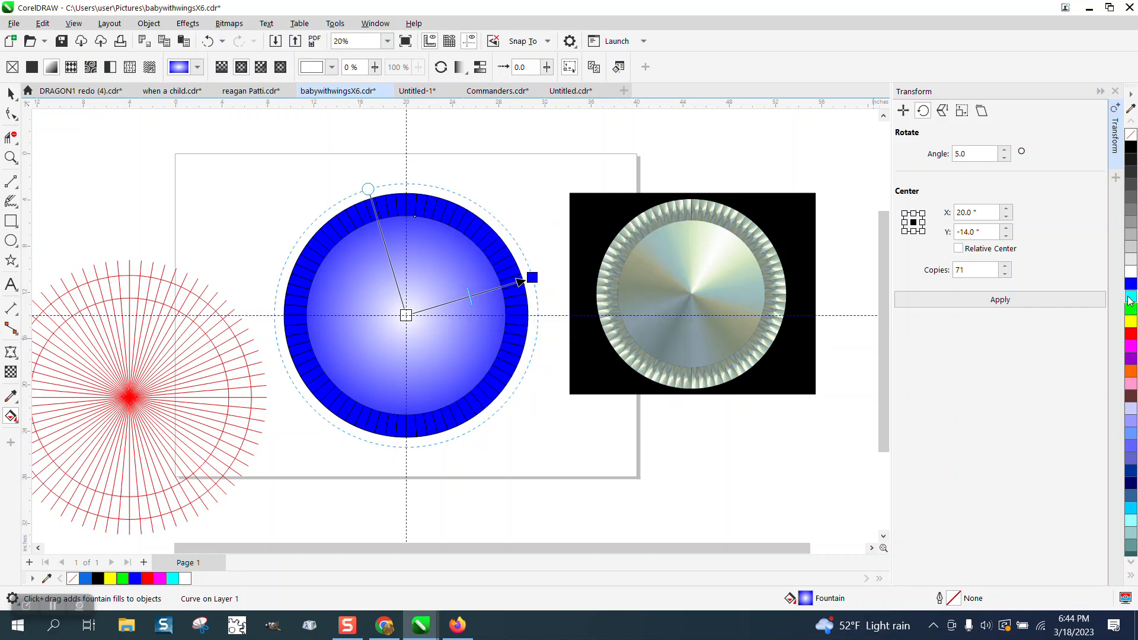
left_click_drag(1131, 300, 533, 278)
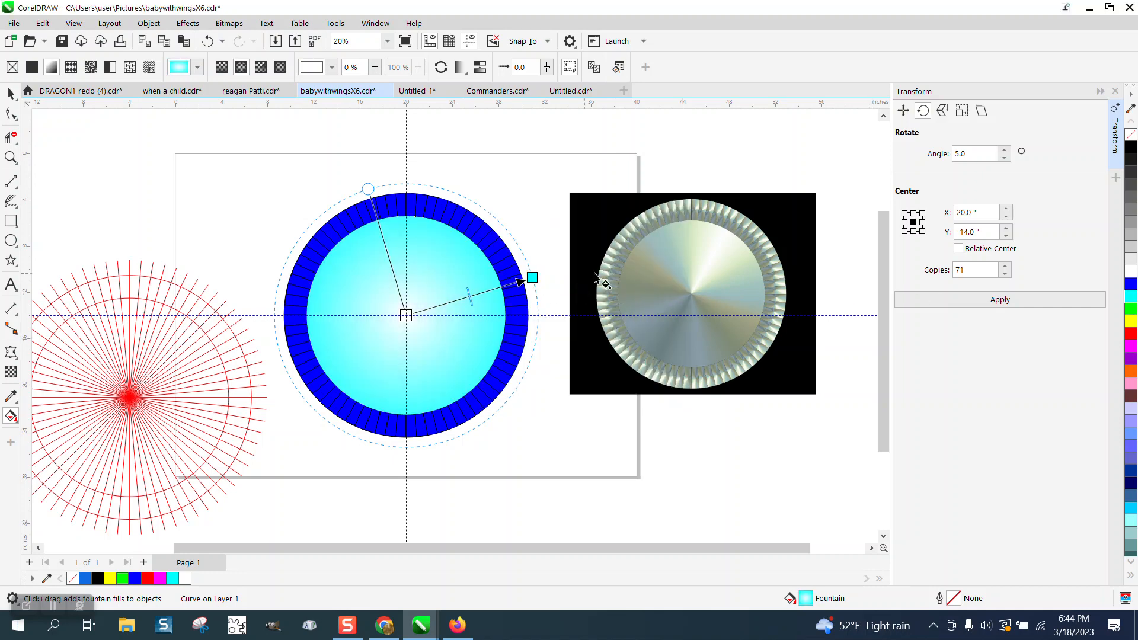
left_click_drag(1131, 285, 406, 315)
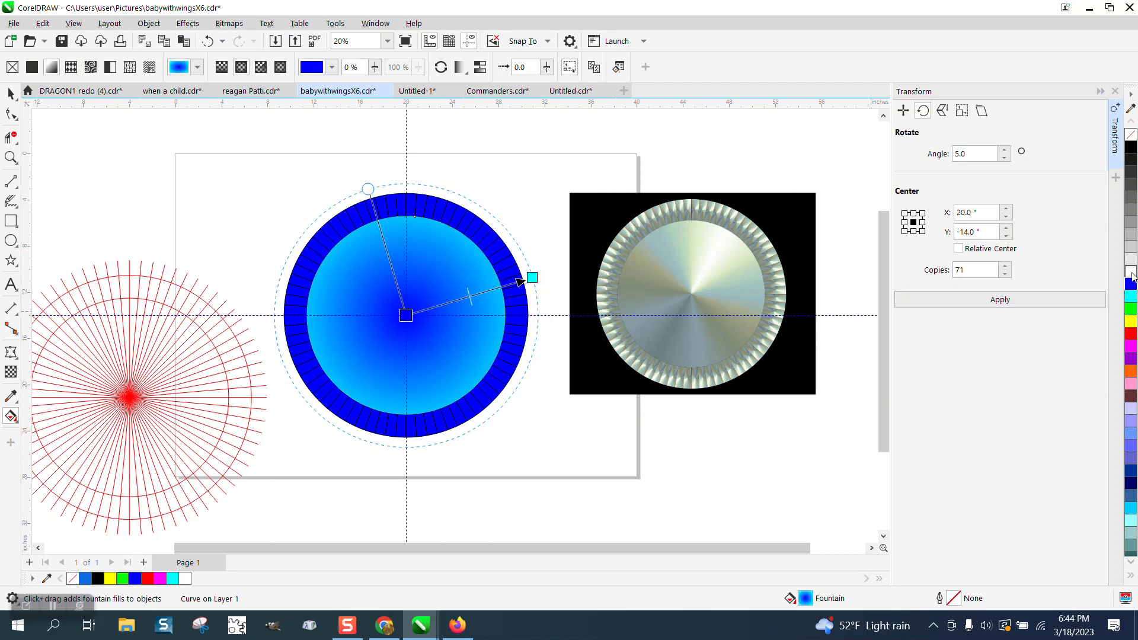
left_click_drag(1131, 271, 454, 302)
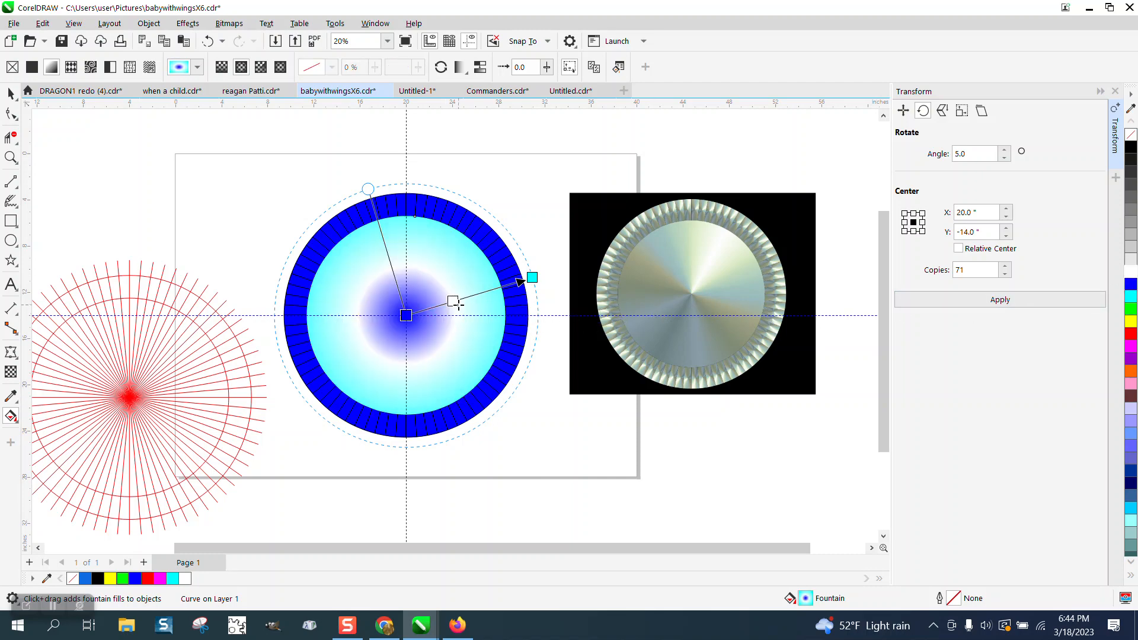
- Select the inner disc together with all the ring segments and group them
left_click(10, 94)
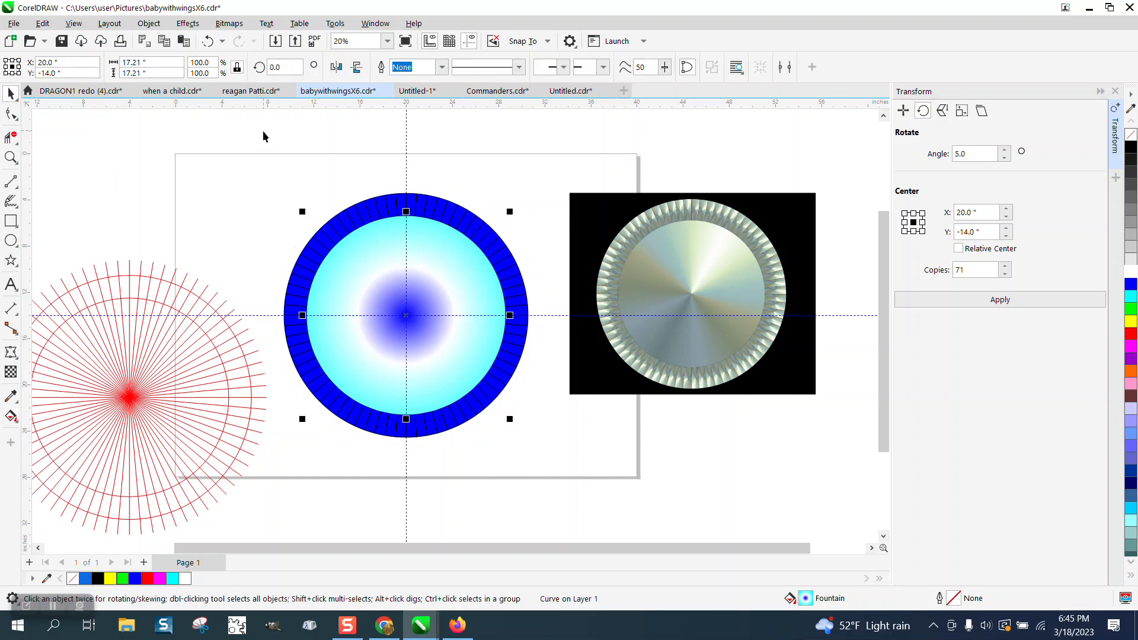
left_click_drag(254, 149, 575, 474)
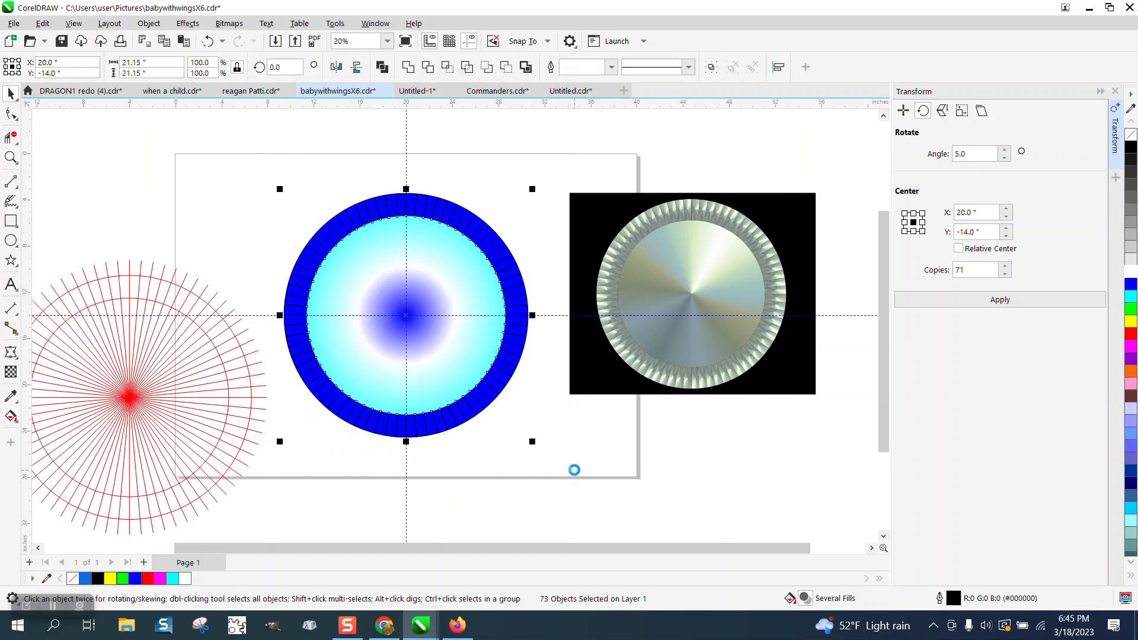
key("ctrl+g")
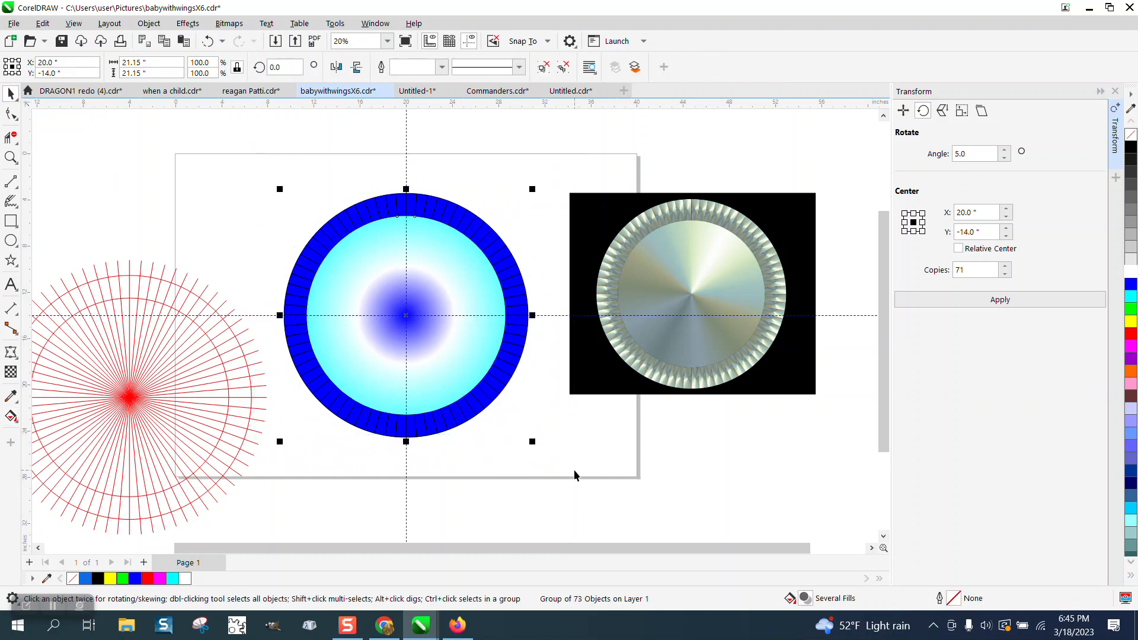
- Apply the silver-green conical fountain fill preset to the whole medallion group and deselect it
left_click(11, 415)
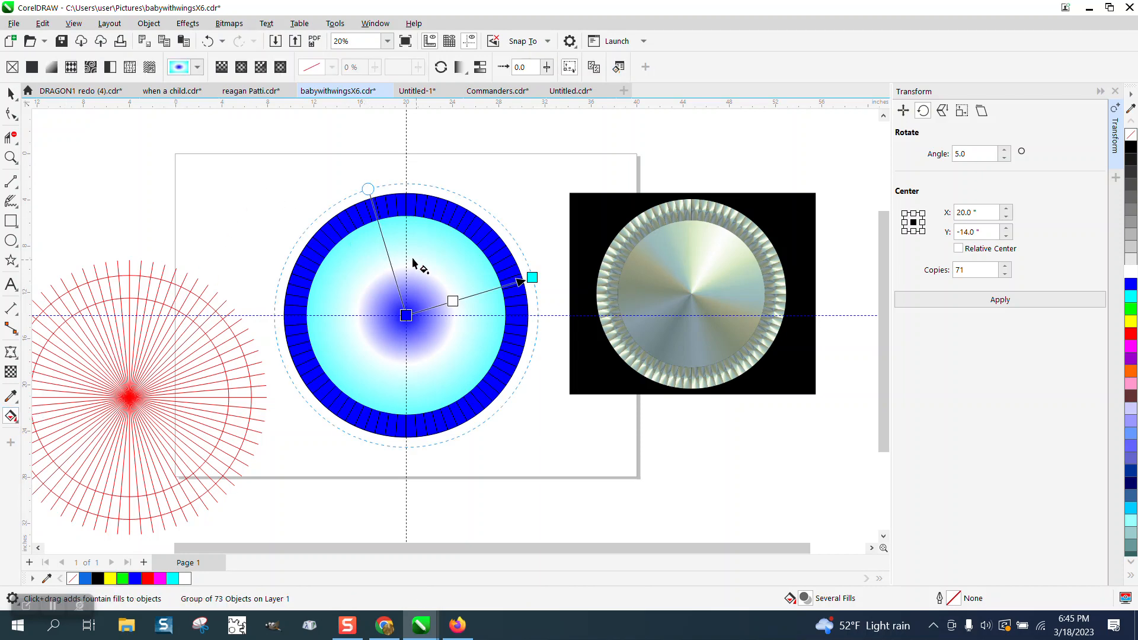
left_click(198, 69)
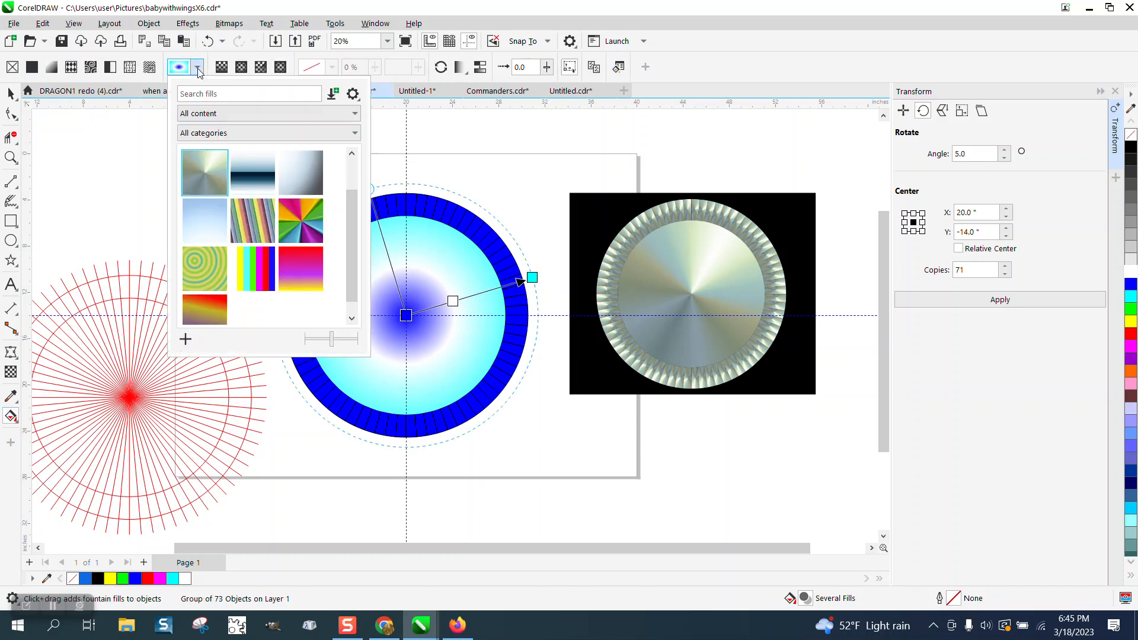
left_click(203, 172)
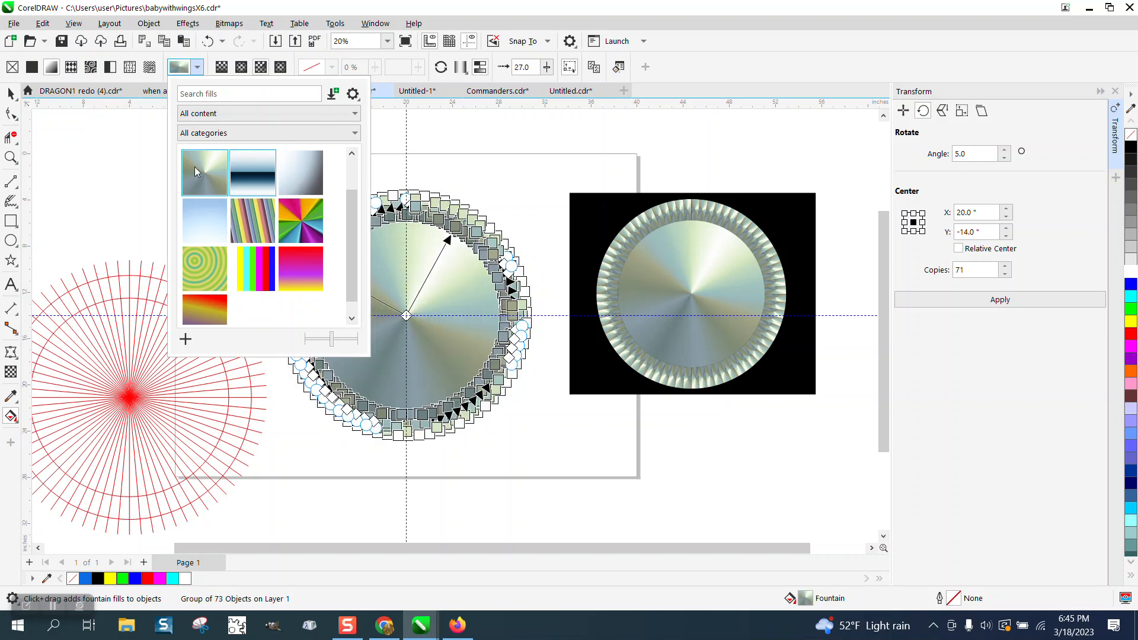
left_click(12, 95)
left_click(98, 136)
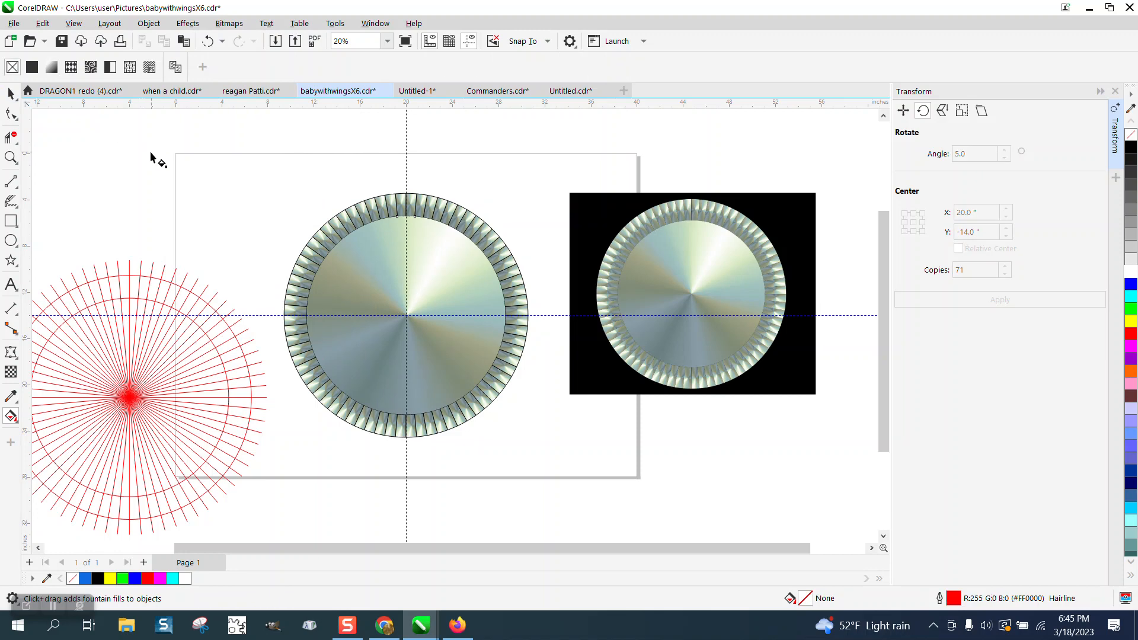
- Draw a rectangle about 26.7 by 22.7 inches around the new medallion and fill it black
left_click(11, 156)
left_click_drag(356, 195, 394, 226)
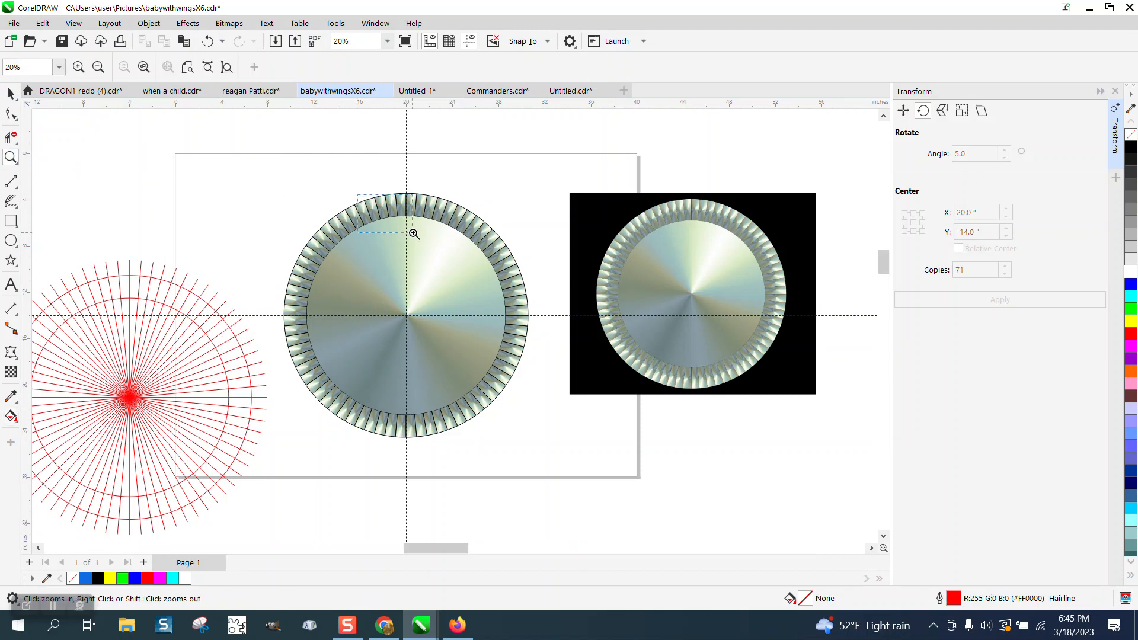
scroll(408, 225, "down", 3)
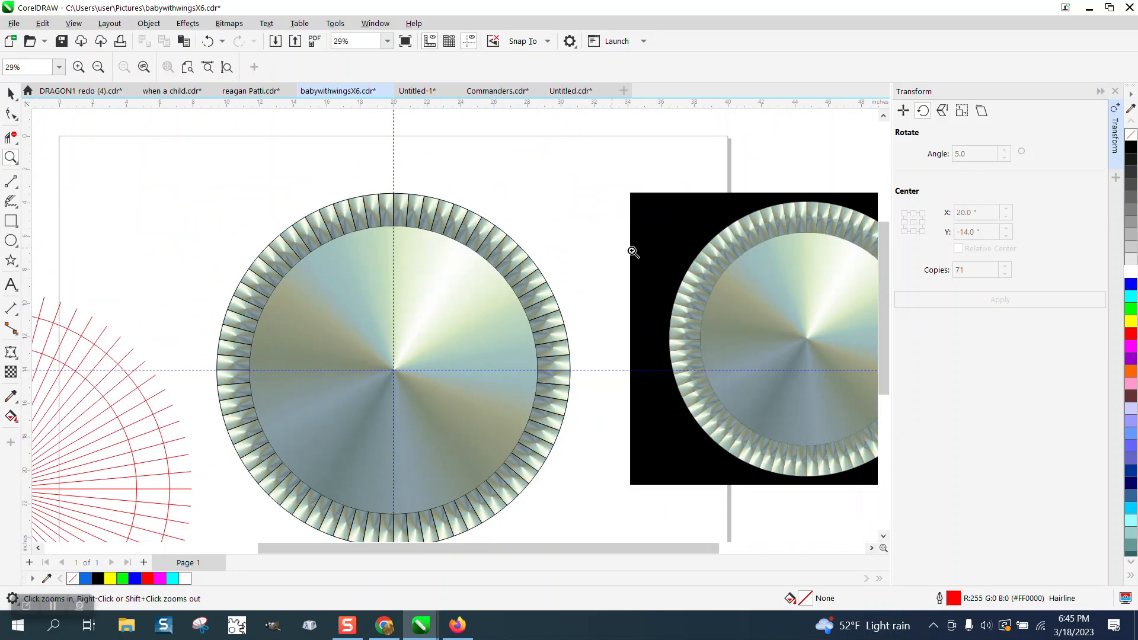
left_click_drag(683, 249, 752, 290)
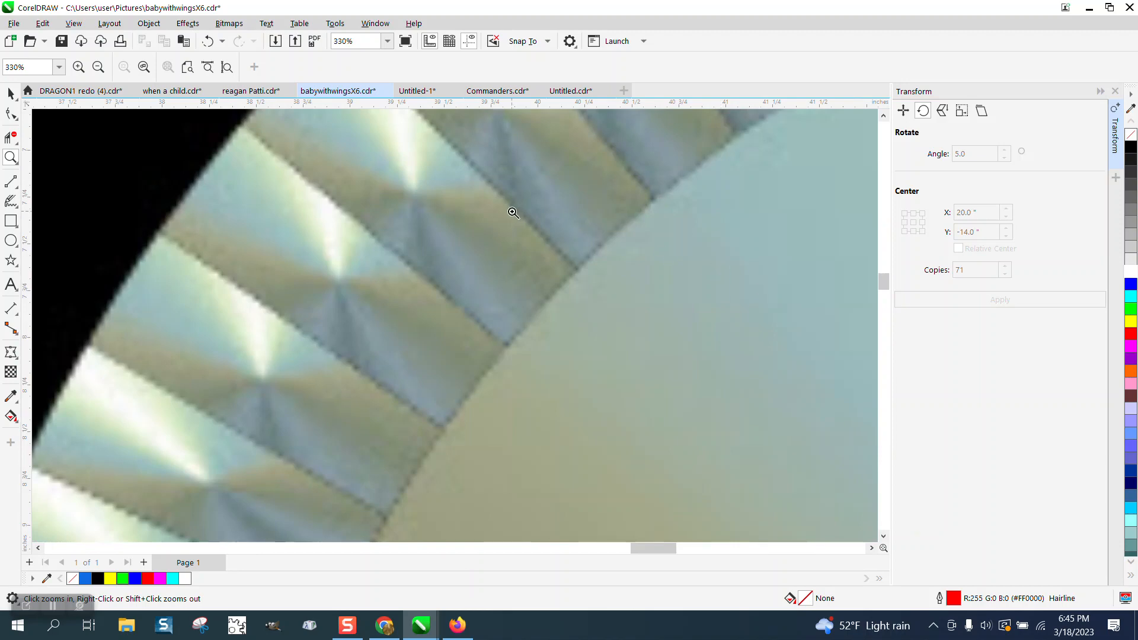
scroll(514, 213, "down", 4)
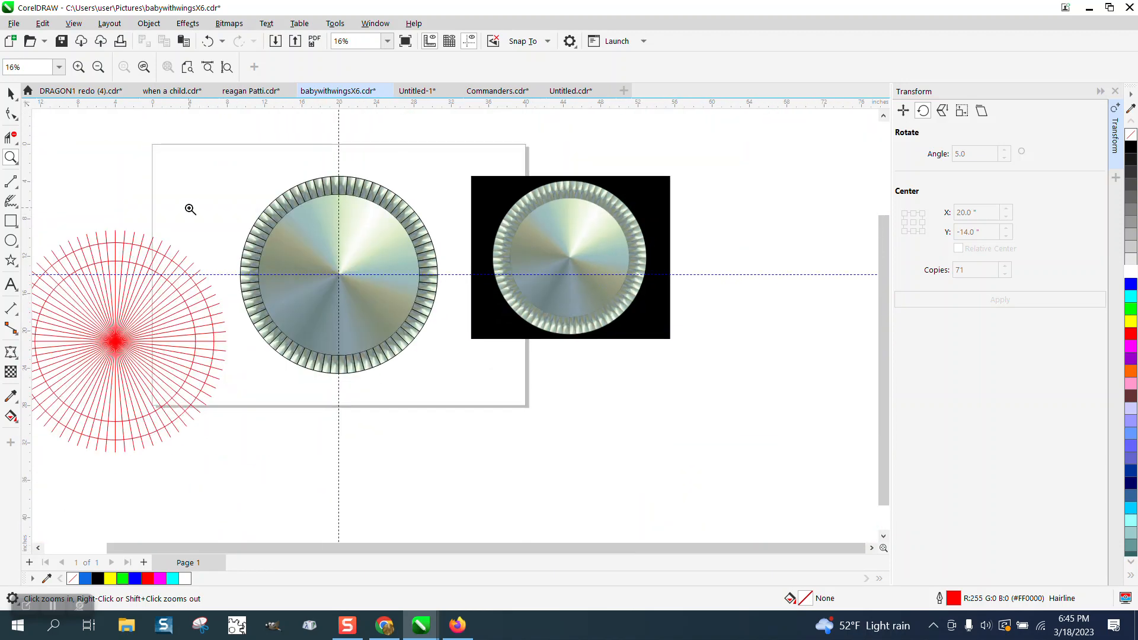
left_click(11, 93)
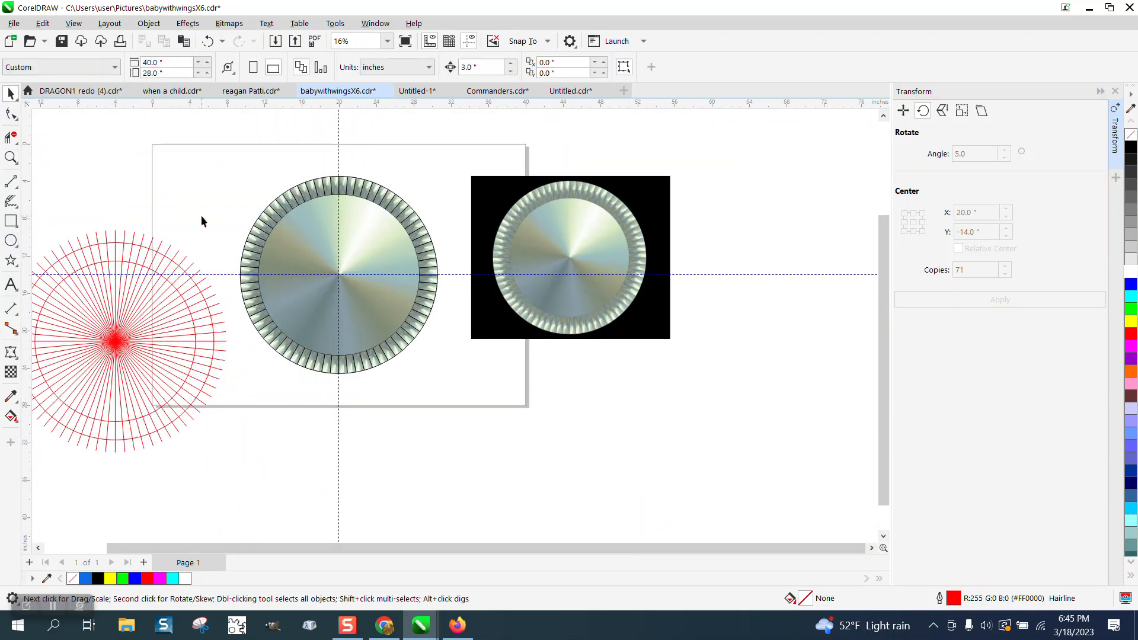
left_click(11, 220)
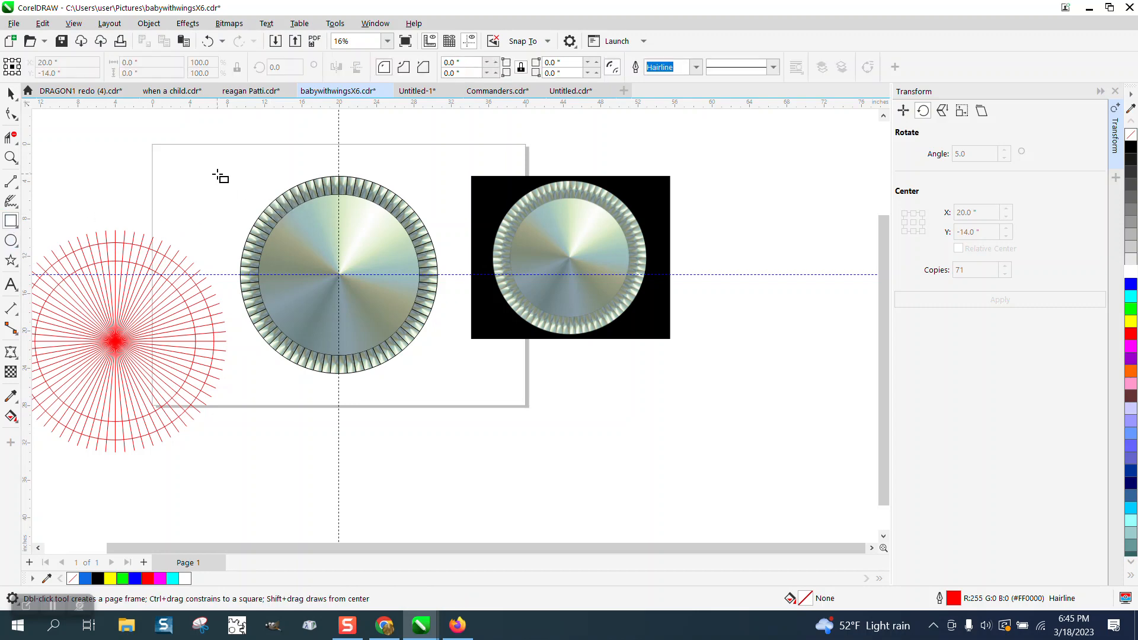
left_click_drag(219, 169, 469, 381)
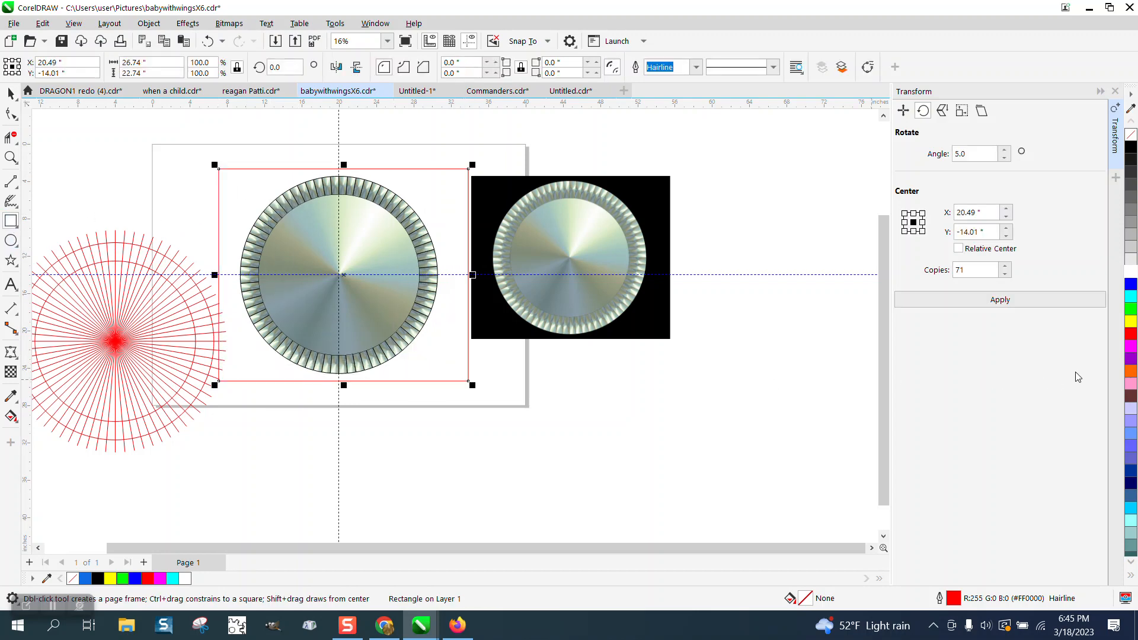
left_click(1131, 148)
- Send the black rectangle to the back so that it lies behind the medallion
left_click(157, 26)
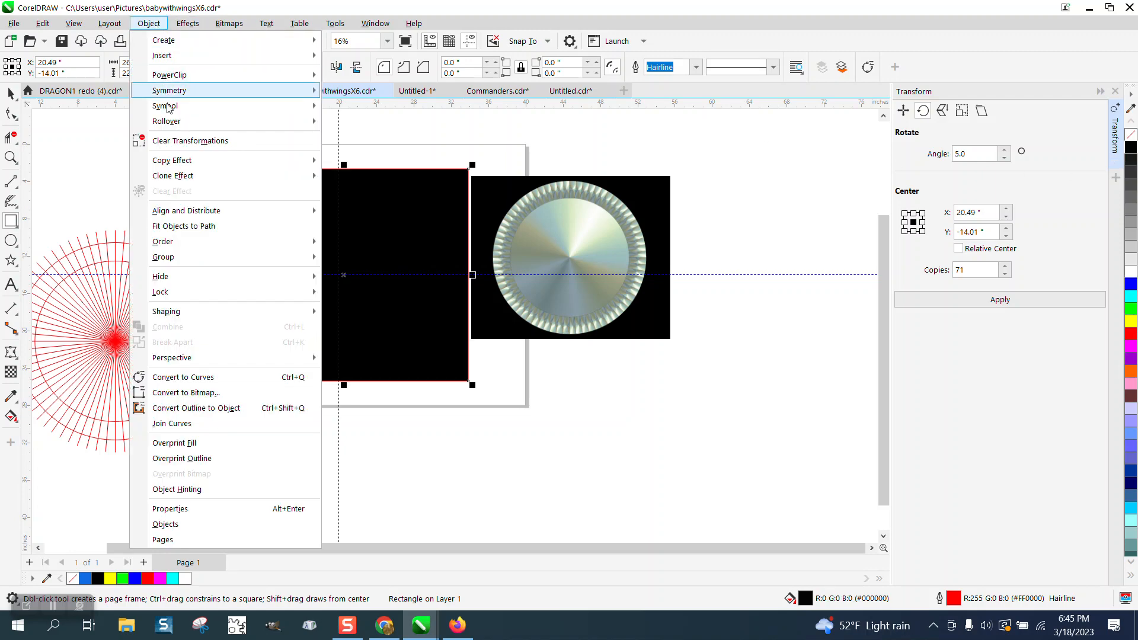
mouse_move(169, 261)
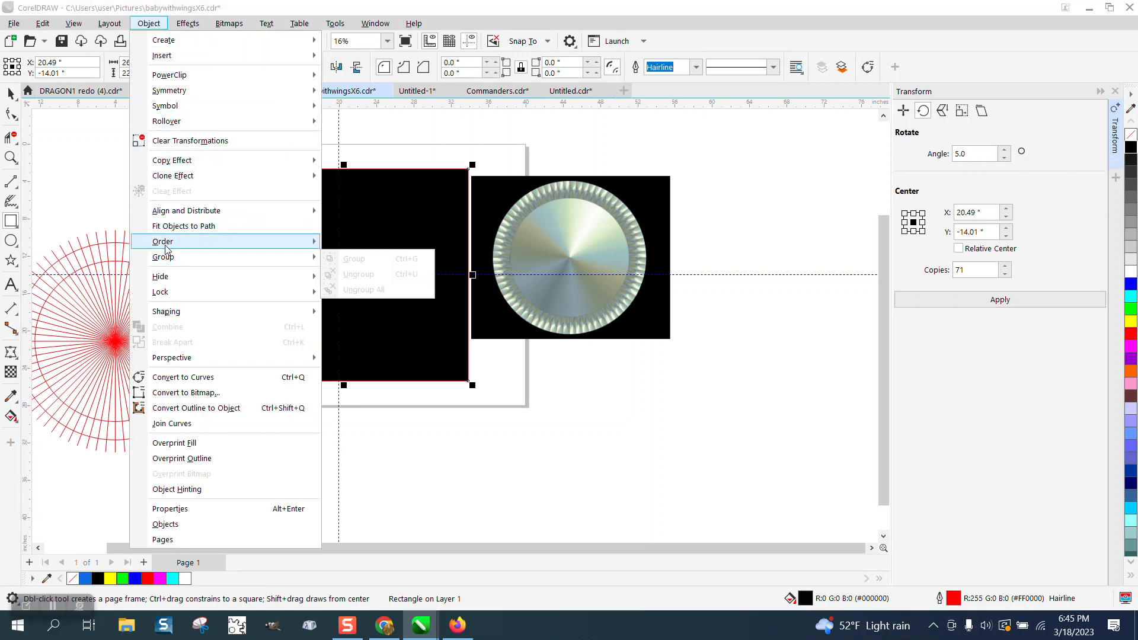
left_click(368, 261)
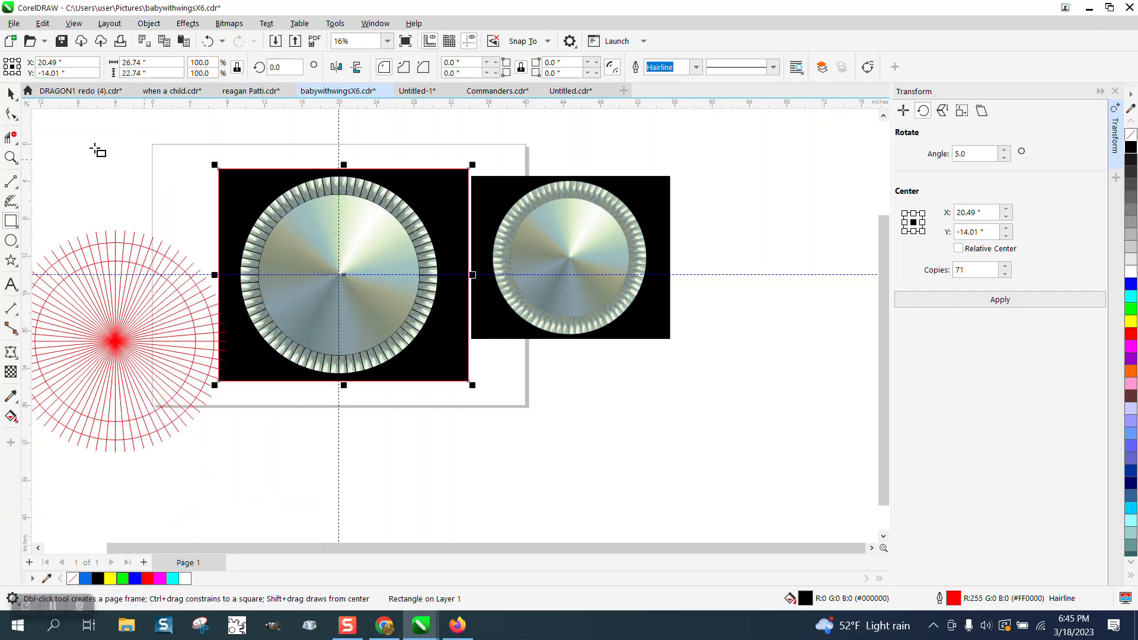
left_click(10, 158)
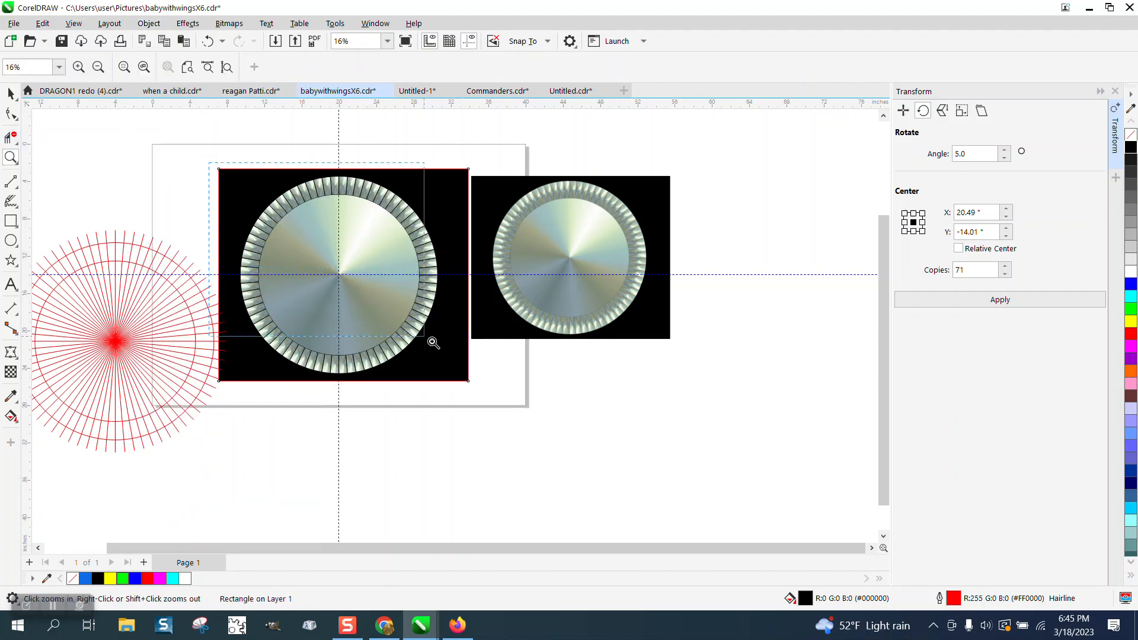
left_click(432, 338)
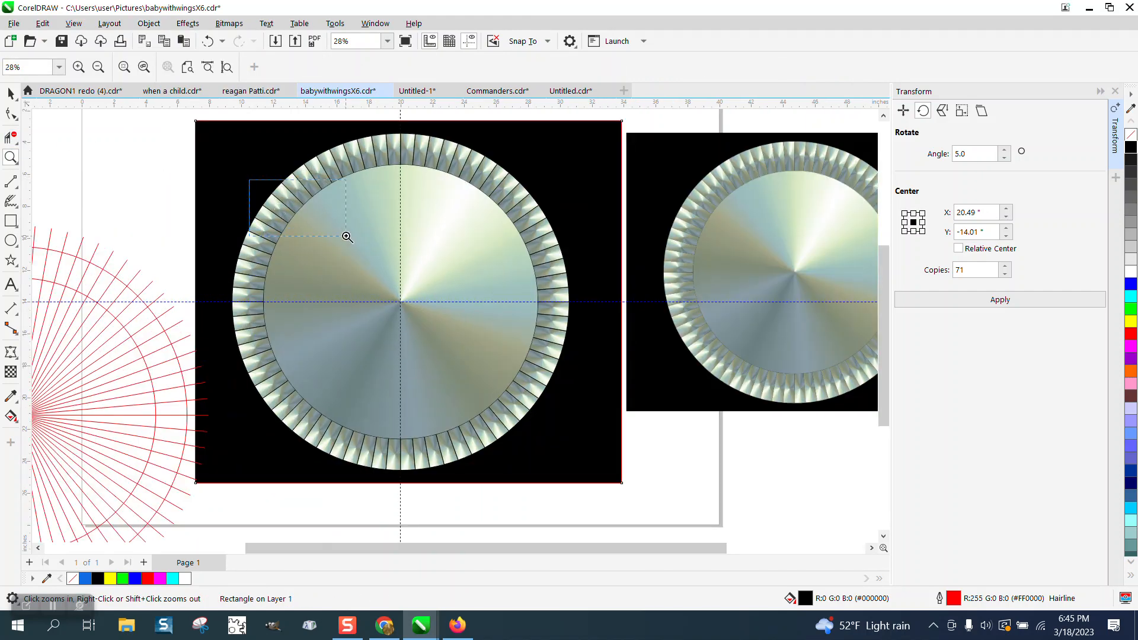
- Examine the new medallion's ring segments and their outlines up close, and compare the whole medallion with the reference
left_click(339, 237)
right_click(306, 219)
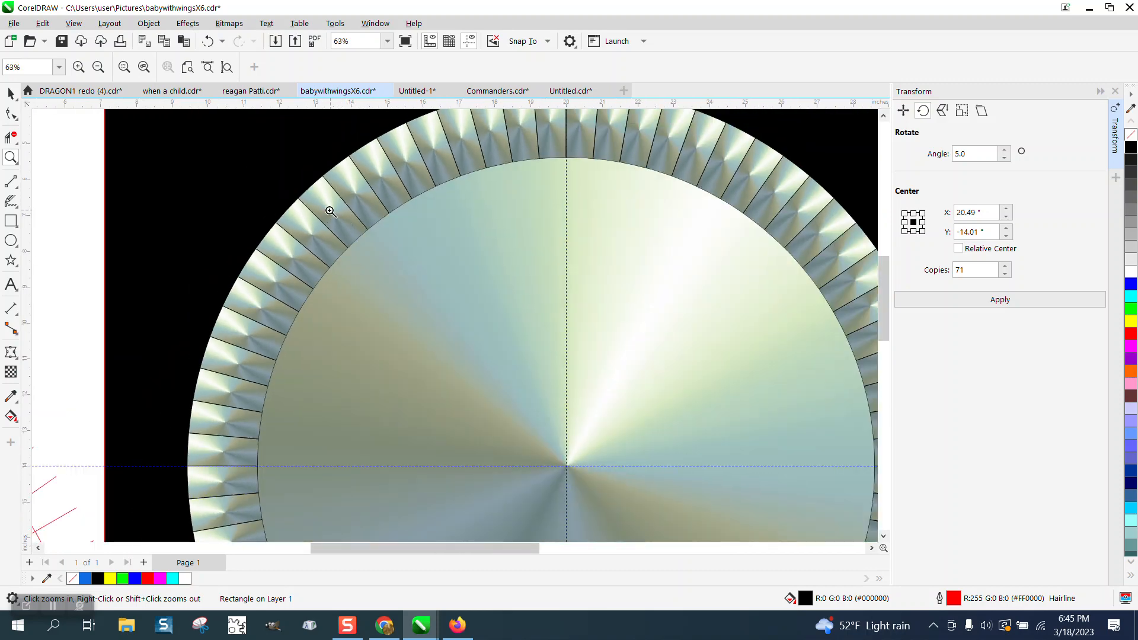
right_click(536, 409)
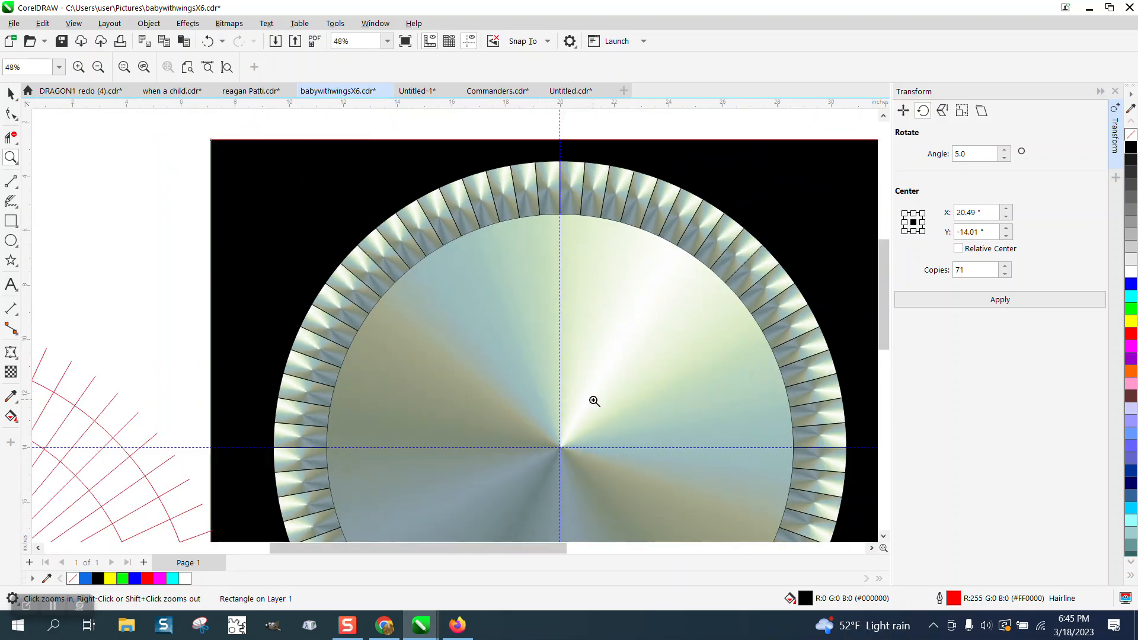
right_click(575, 444)
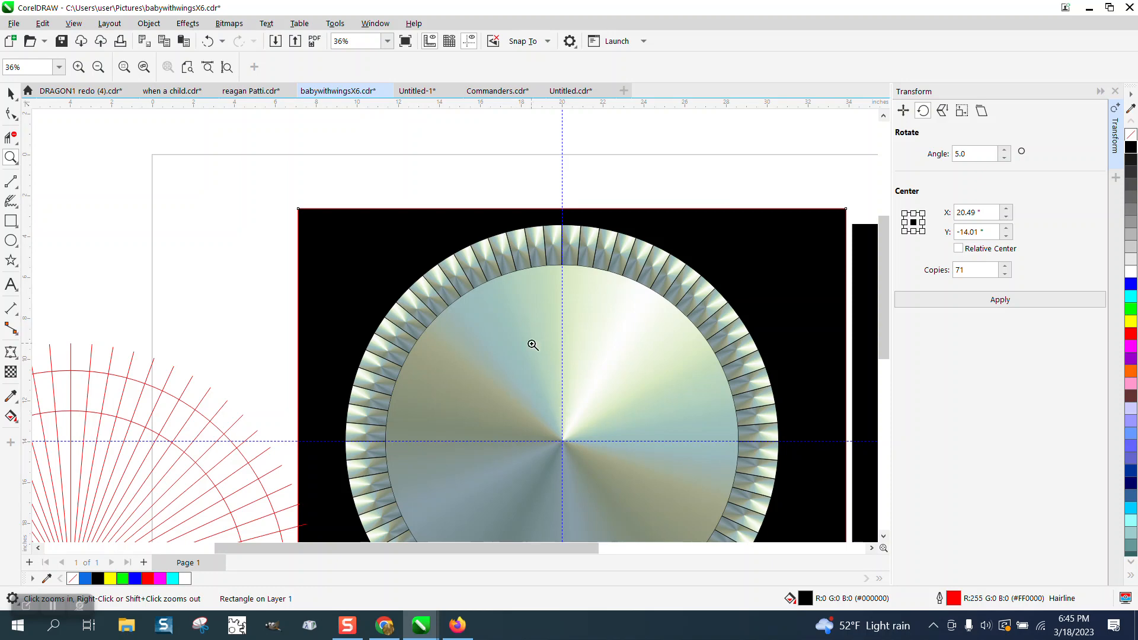
right_click(539, 237)
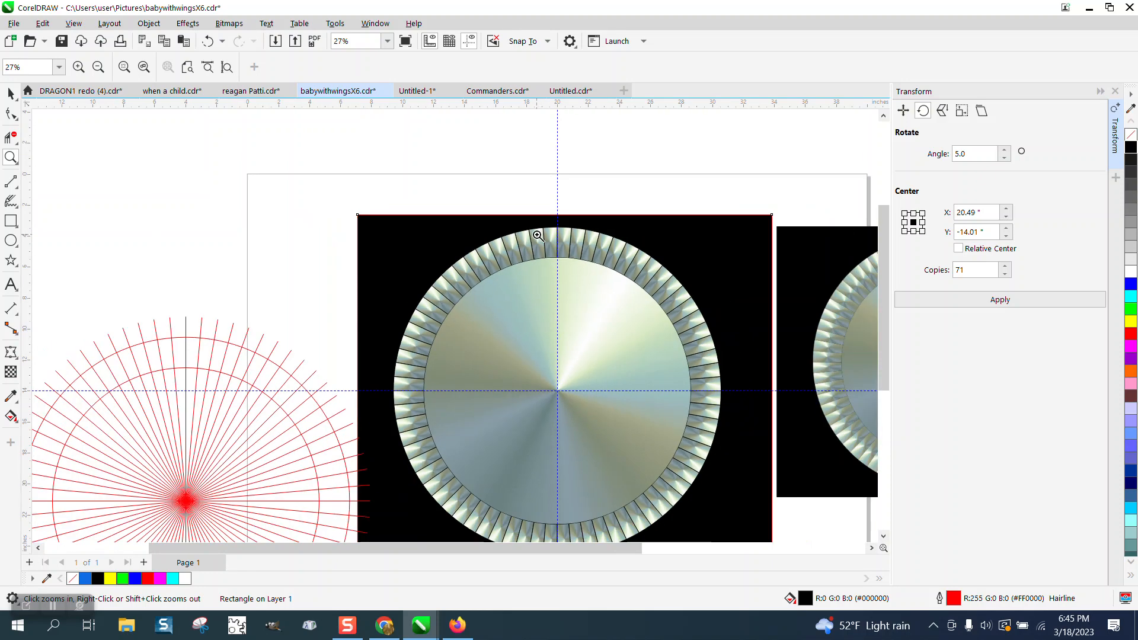
right_click(538, 236)
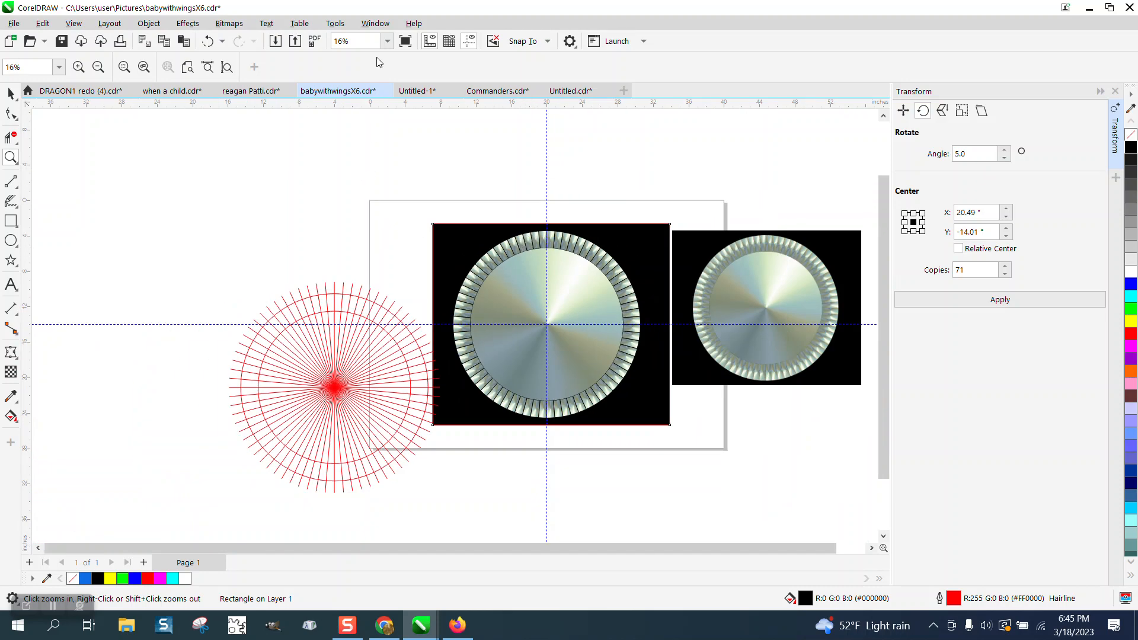
- Hide the guidelines and delete the red construction group of circles and radial lines beside the medallion
left_click(469, 41)
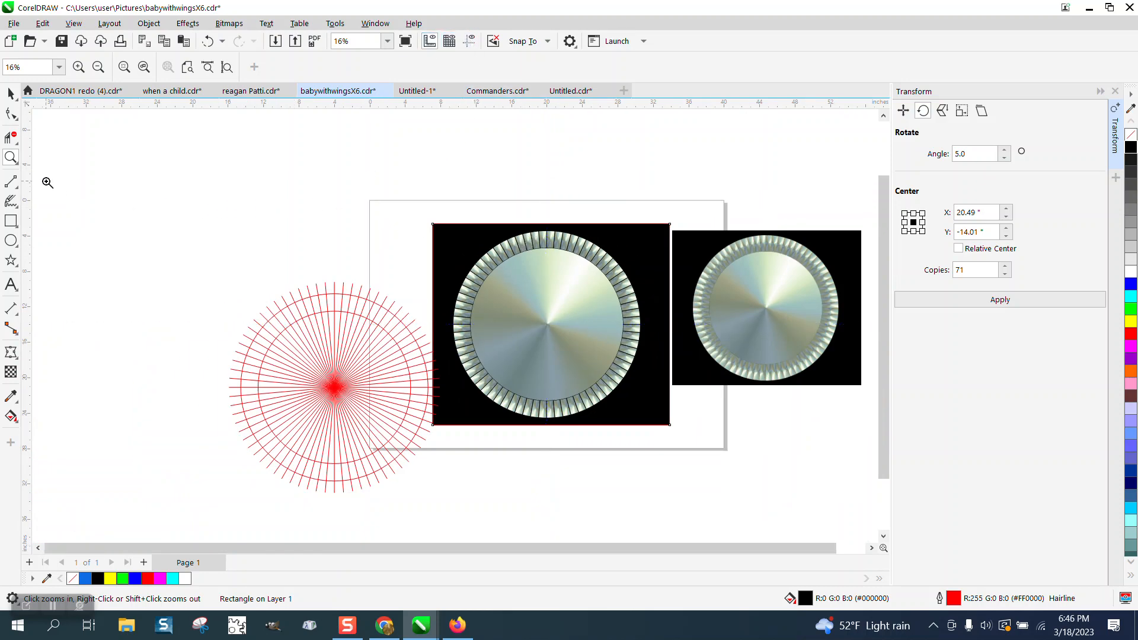
left_click(11, 93)
left_click(328, 331)
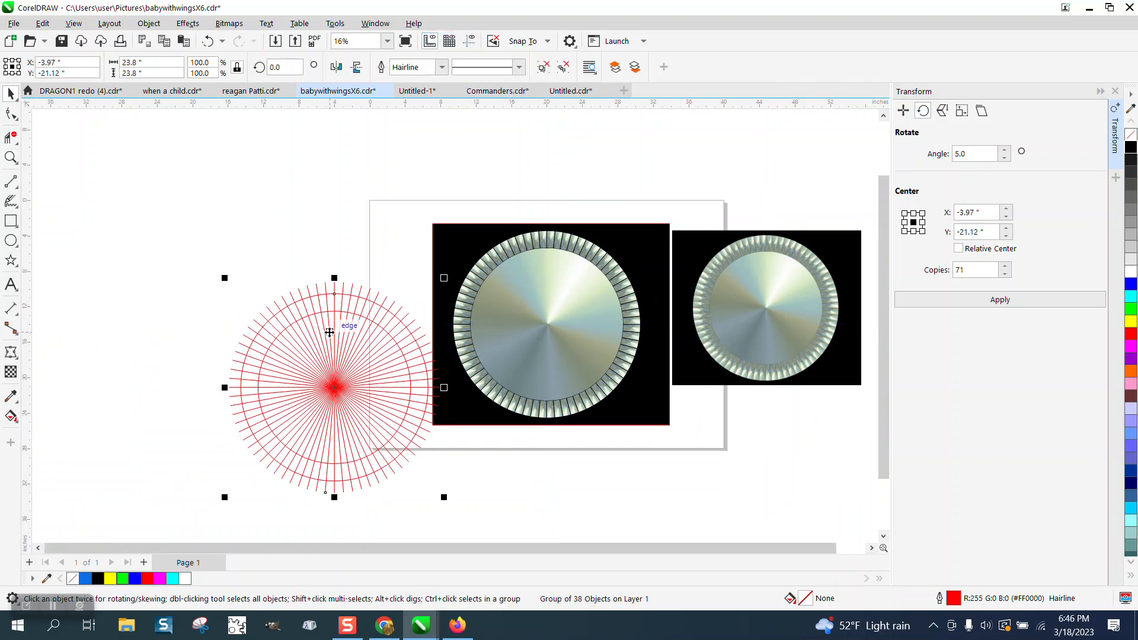
key("Delete")
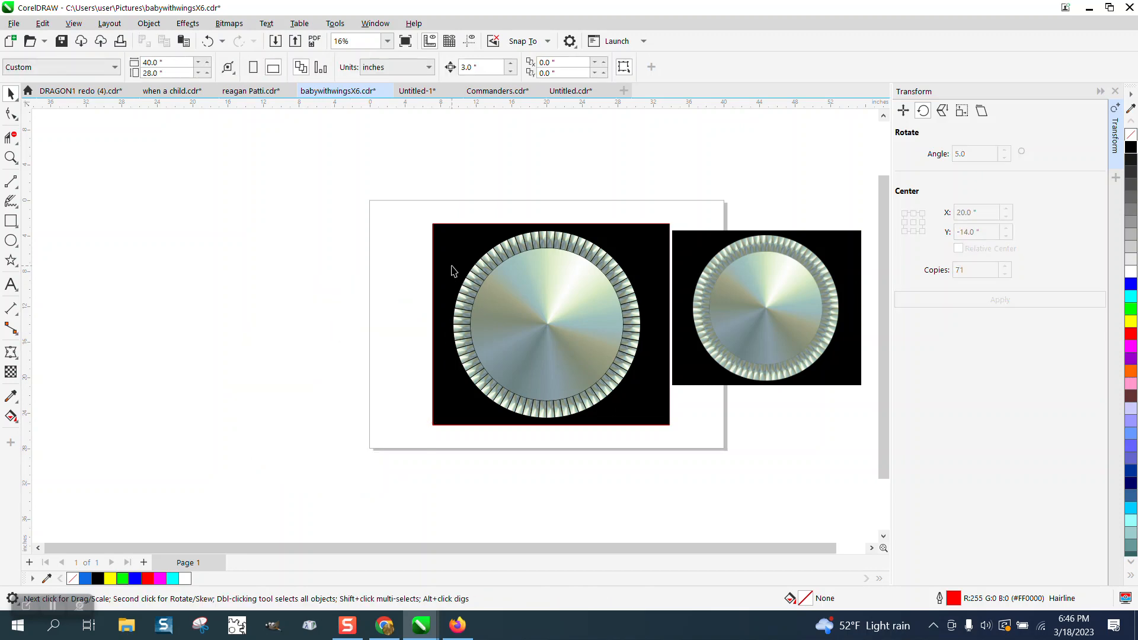
- Move the black rectangle out from behind the new medallion to its left, centred at about X -10.8 and Y -15.6 inches
left_click_drag(452, 271, 175, 280)
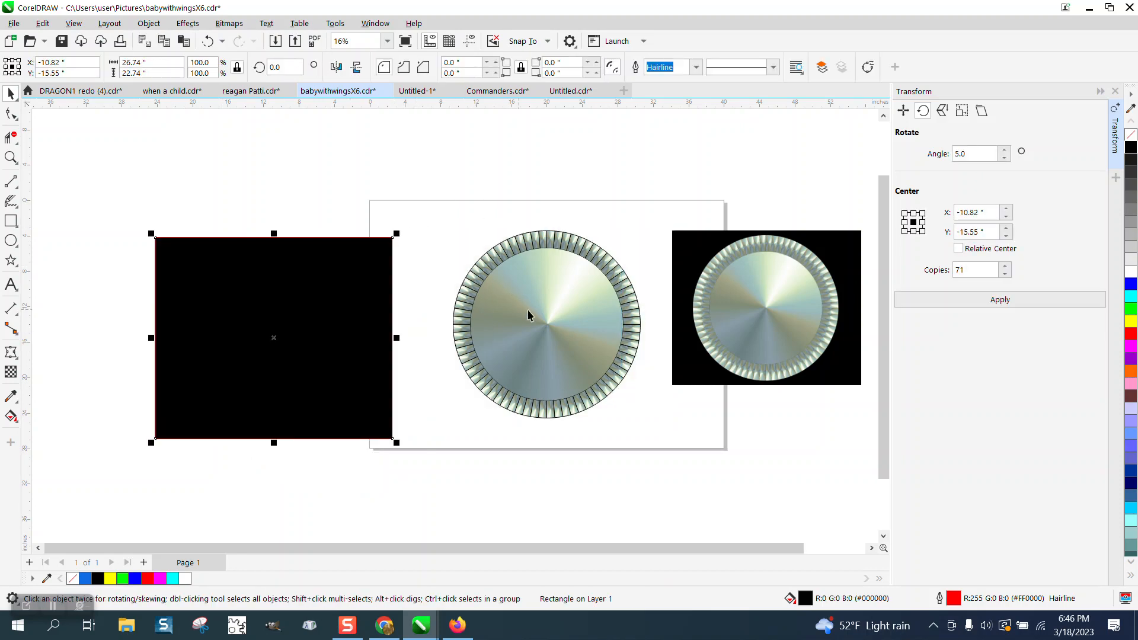